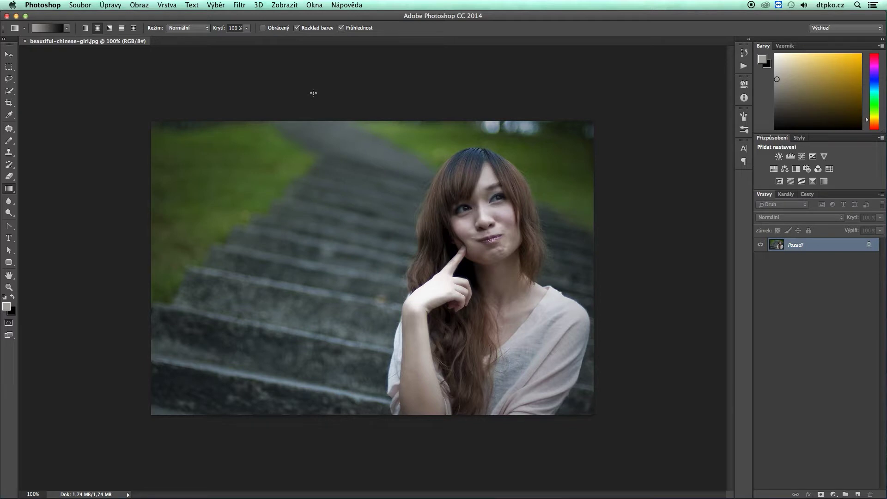
Step: Play the Turquoise Haze action on the portrait and toggle its layer to compare
{"action": "left_click", "coordinate": [744, 66]}
{"action": "key", "text": "z"}
{"action": "left_click", "coordinate": [692, 92]}
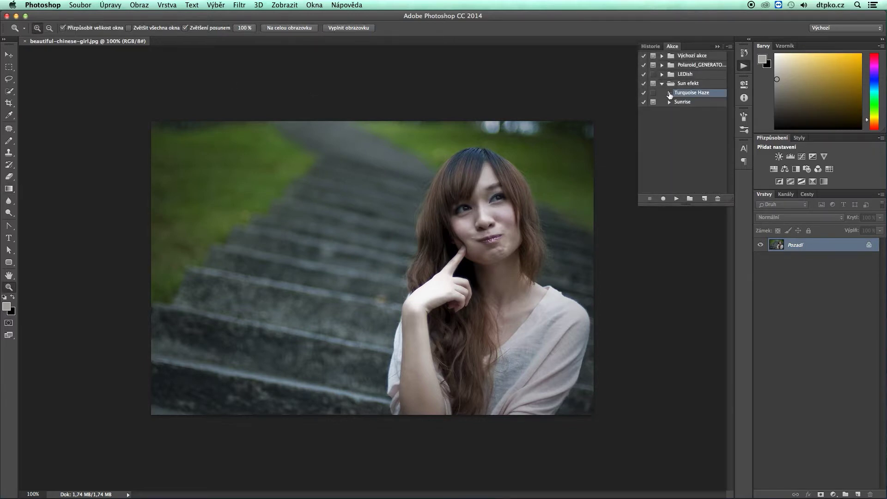
{"action": "left_click", "coordinate": [676, 198]}
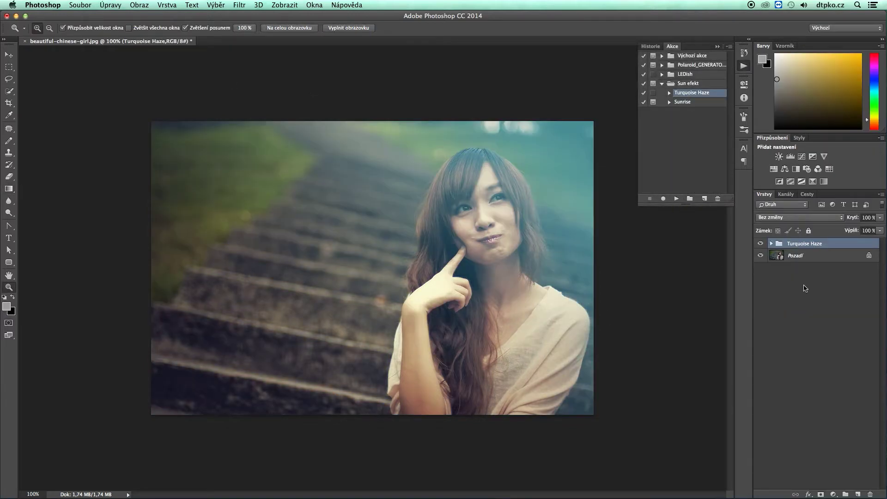
{"action": "left_click", "coordinate": [760, 243]}
{"action": "left_click", "coordinate": [761, 244]}
{"action": "left_click", "coordinate": [761, 243]}
{"action": "left_click", "coordinate": [761, 244]}
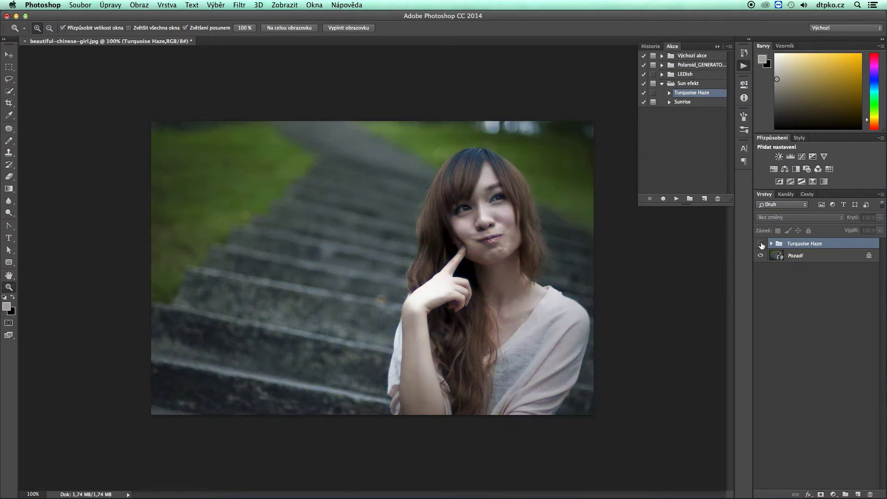
{"action": "left_click", "coordinate": [761, 244]}
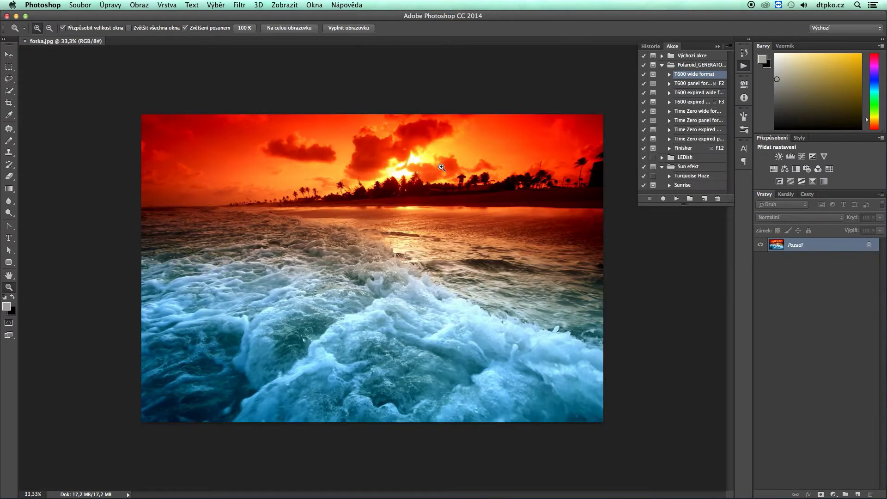
Step: Run Polaroid_GENERATOR's T600 wide format action on the beach photo, continuing past the vignette alert
{"action": "left_click", "coordinate": [662, 65]}
{"action": "left_click", "coordinate": [693, 74]}
{"action": "left_click", "coordinate": [676, 199]}
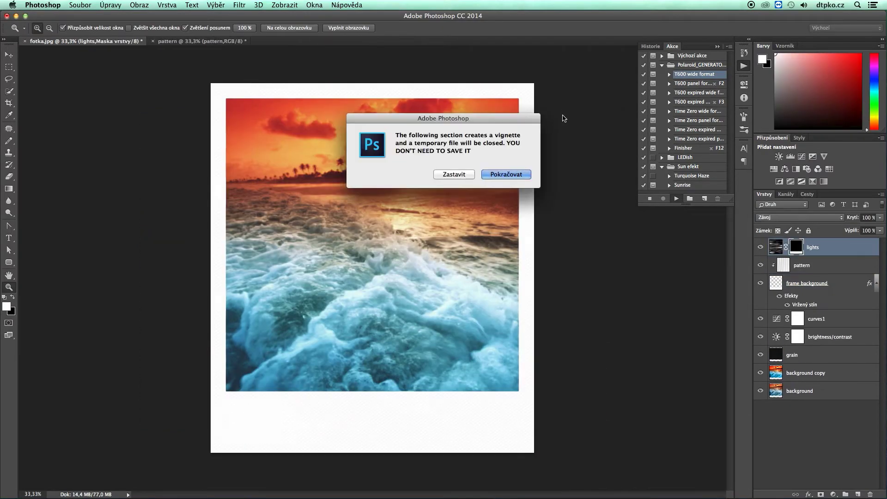
{"action": "left_click", "coordinate": [499, 178]}
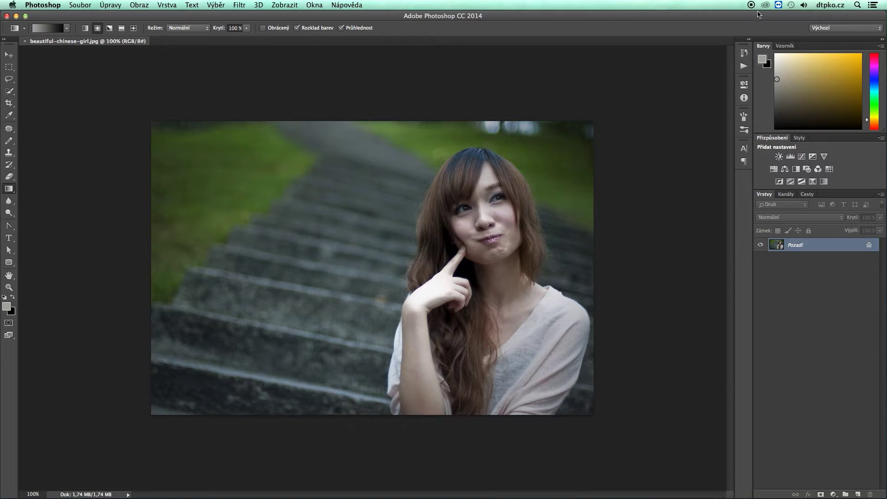
Step: Show the Actions panel from the Okna (Window) menu
{"action": "left_click", "coordinate": [320, 6]}
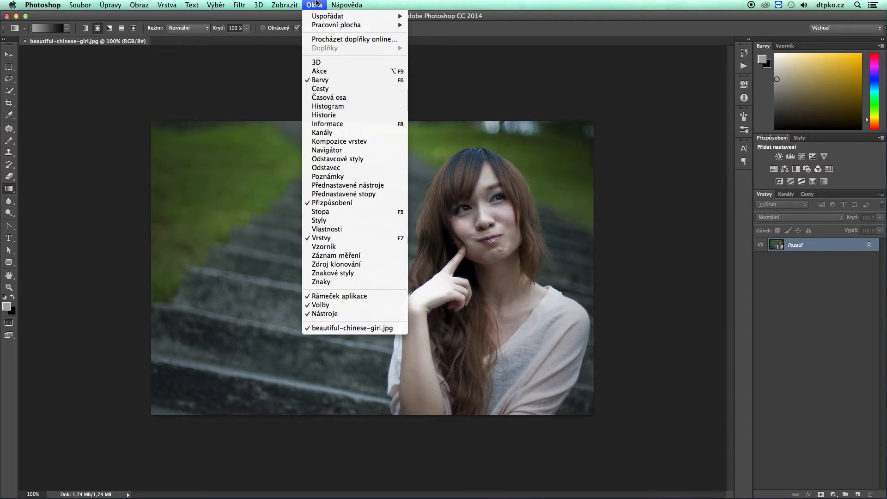
{"action": "left_click", "coordinate": [322, 72]}
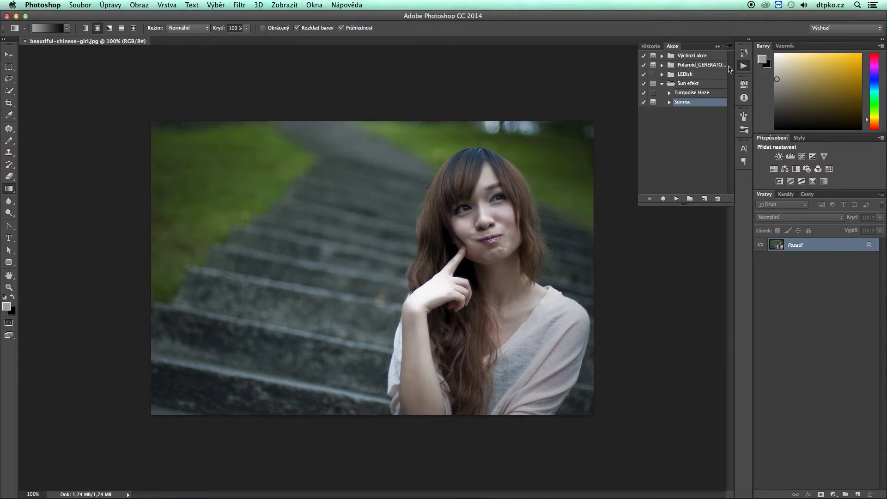
{"action": "left_click", "coordinate": [743, 67]}
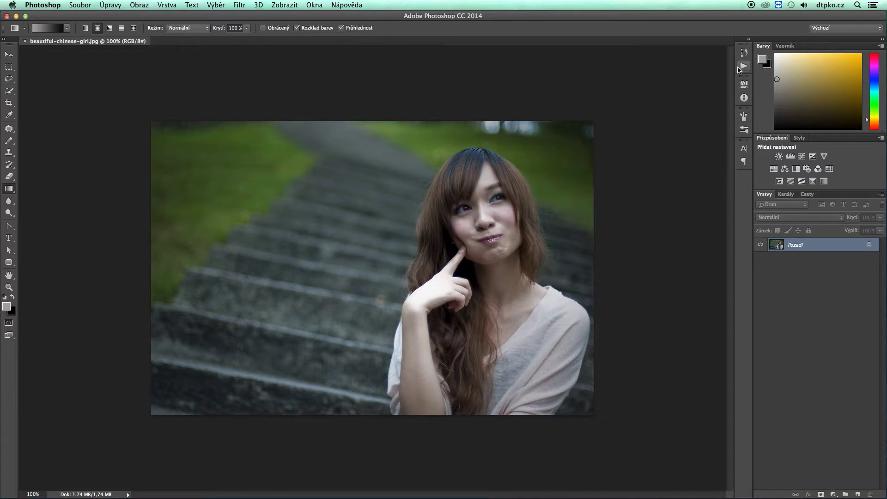
{"action": "left_click", "coordinate": [743, 68]}
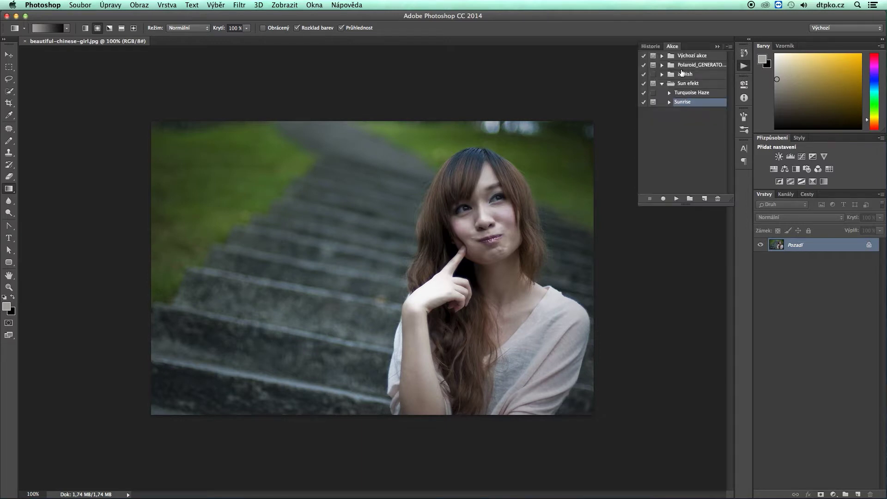
Step: Collapse Sun efekt, expand Výchozí akce and select the Dřevěný rámeček action
{"action": "left_click", "coordinate": [663, 83]}
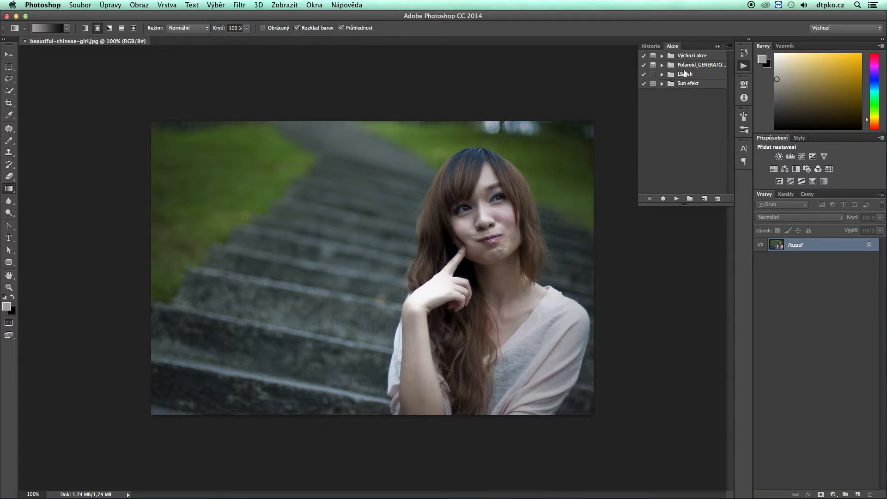
{"action": "left_click", "coordinate": [662, 56]}
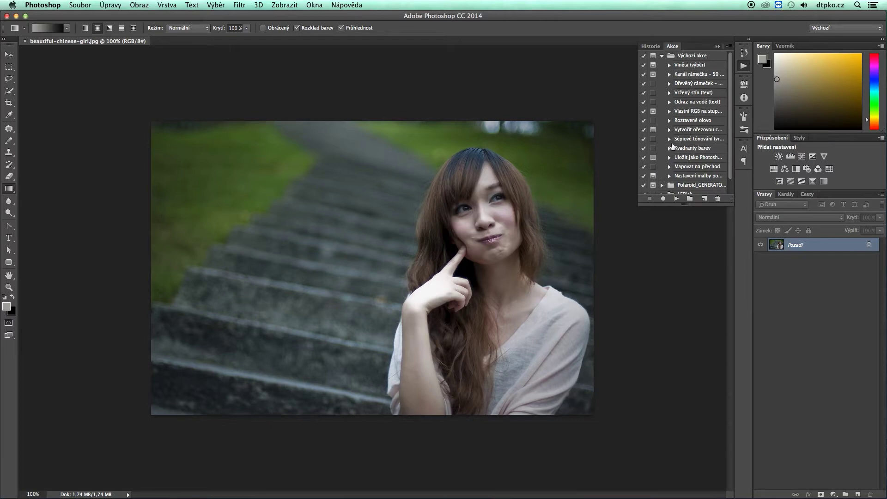
{"action": "left_click", "coordinate": [662, 56]}
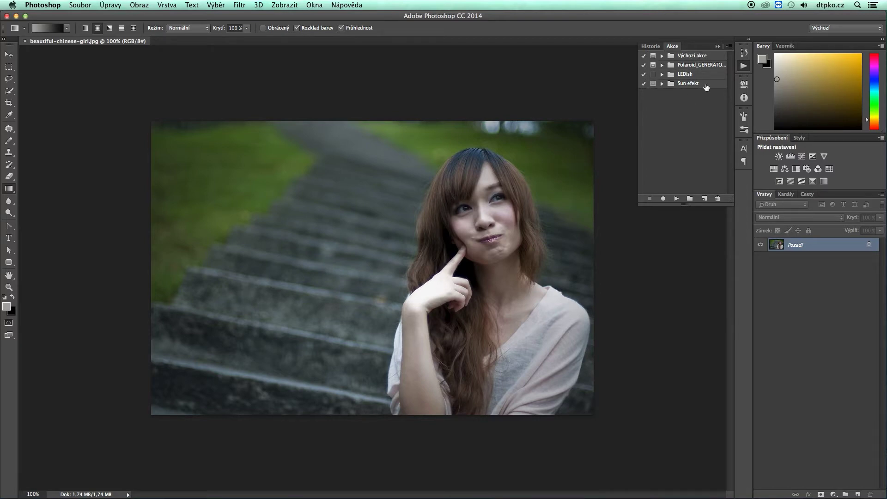
{"action": "left_click", "coordinate": [662, 56]}
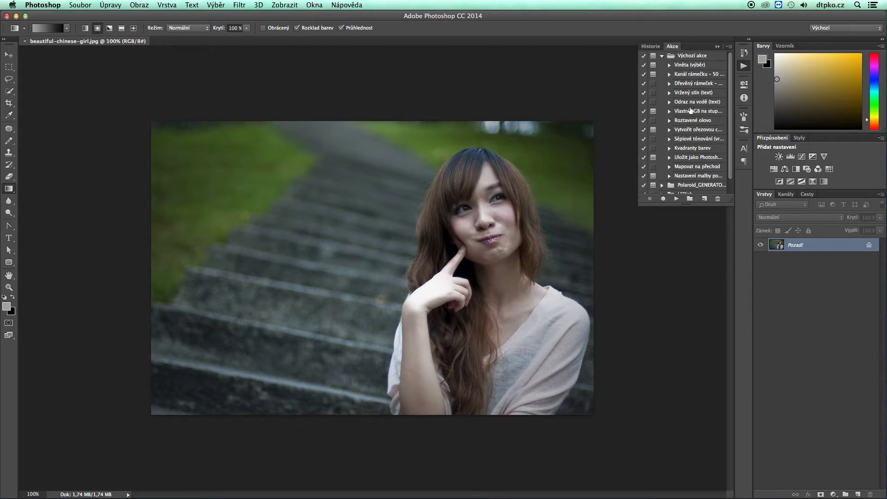
{"action": "left_click", "coordinate": [670, 84]}
{"action": "left_click", "coordinate": [676, 199]}
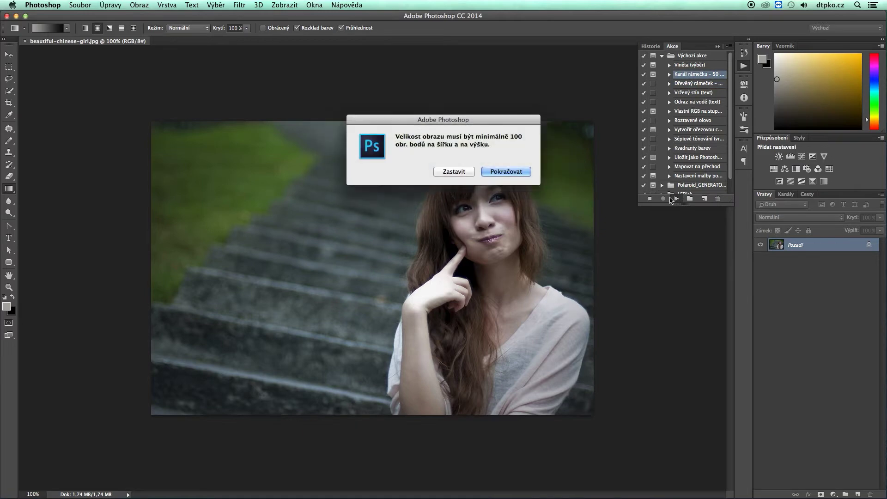
{"action": "left_click", "coordinate": [506, 172]}
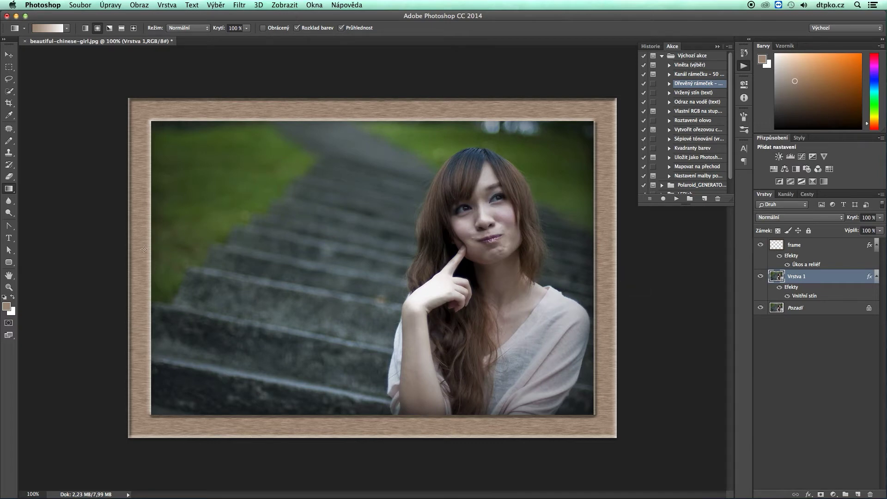
{"action": "key", "text": "F12"}
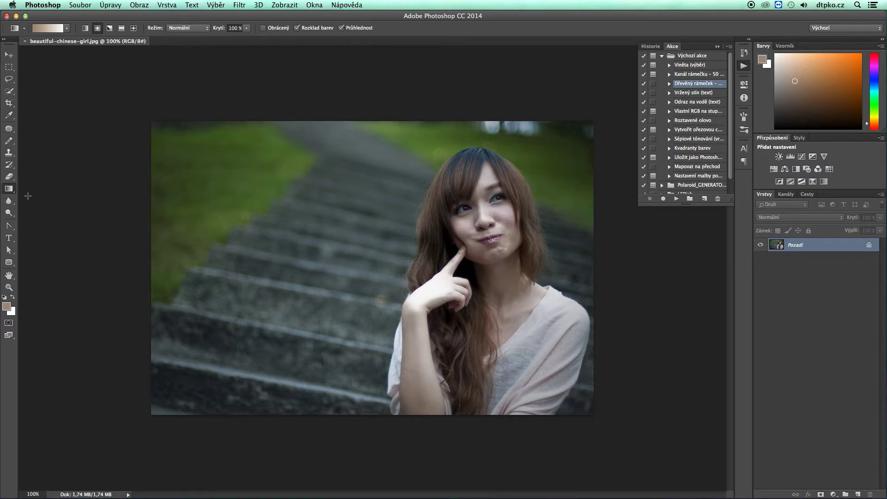
Step: Add the word 'TEXT' and move it up onto the grass above the steps
{"action": "left_click", "coordinate": [9, 238]}
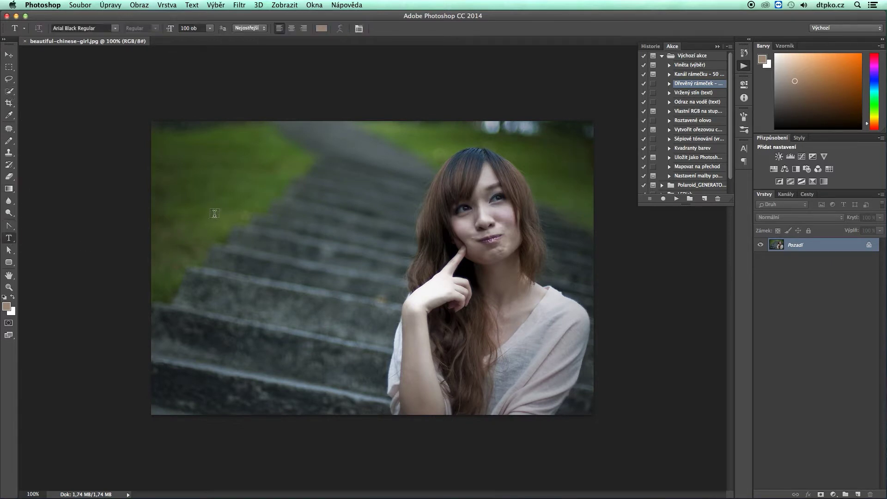
{"action": "left_click_drag", "start_coordinate": [211, 206], "coordinate": [421, 335]}
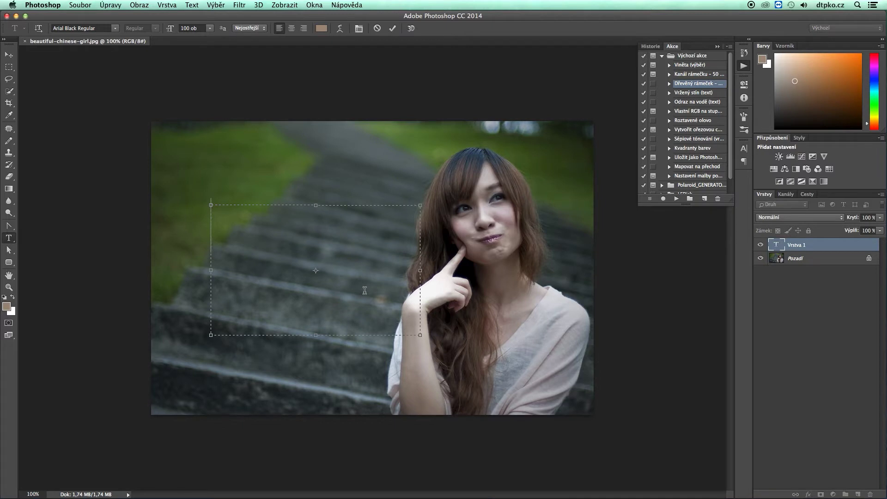
{"action": "type", "text": "TEXT"}
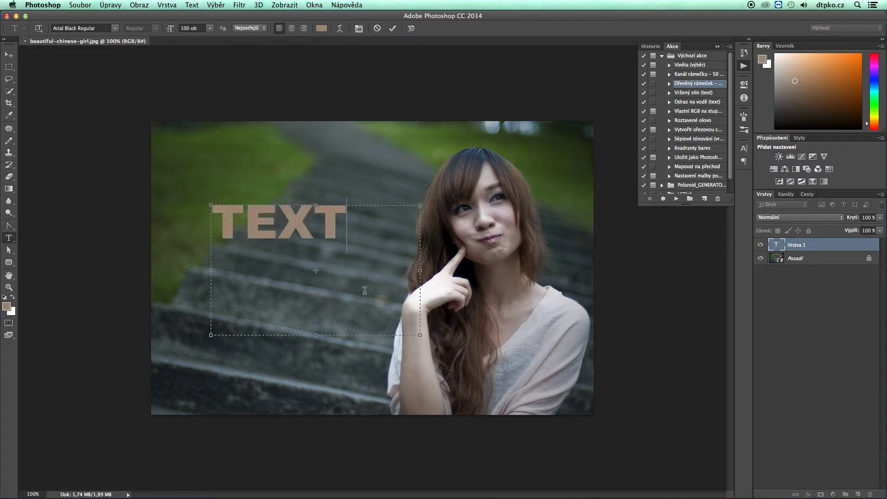
{"action": "left_click", "coordinate": [9, 55]}
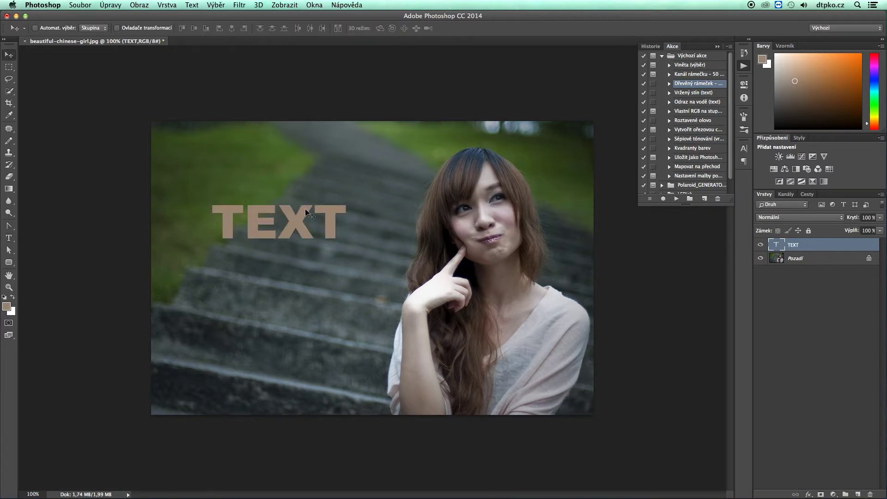
{"action": "left_click_drag", "start_coordinate": [296, 226], "coordinate": [313, 191]}
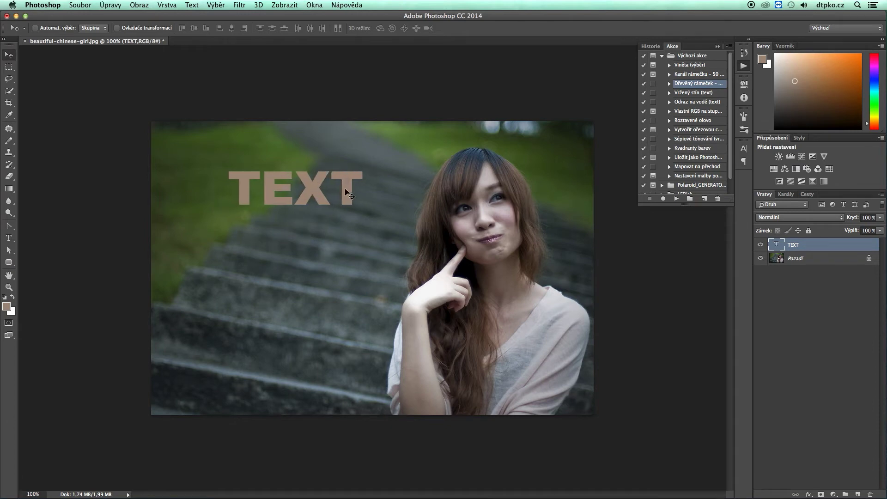
Step: Apply the Odraz na vodě (text) reflection to TEXT, then hide both text layers
{"action": "left_click", "coordinate": [697, 103]}
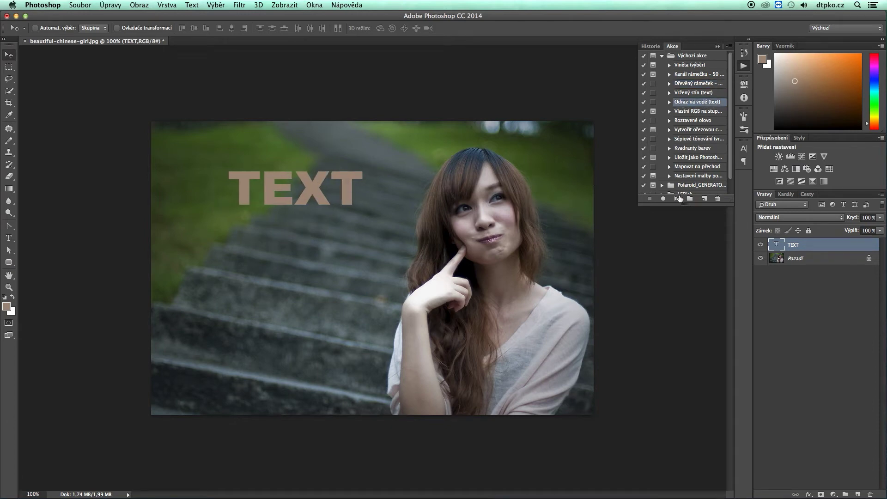
{"action": "left_click", "coordinate": [677, 199]}
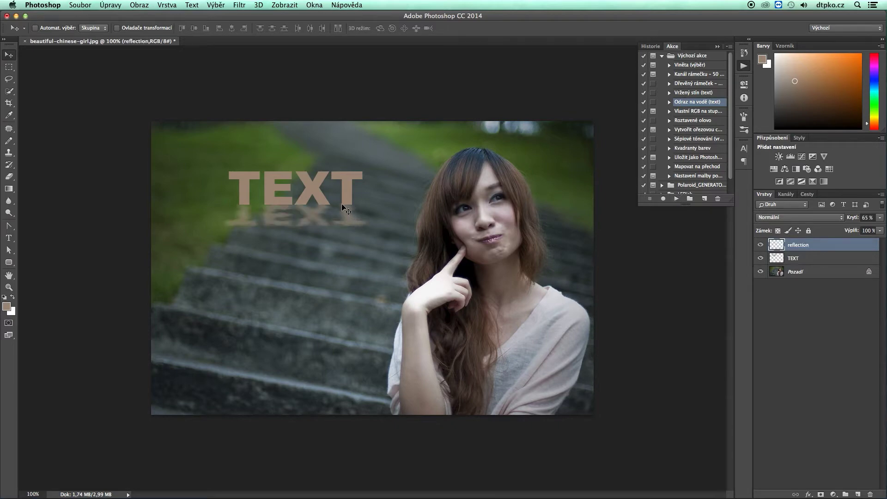
{"action": "mouse_move", "coordinate": [325, 197]}
{"action": "left_mouse_down"}
{"action": "mouse_move", "coordinate": [339, 199]}
{"action": "mouse_move", "coordinate": [317, 200]}
{"action": "left_mouse_up"}
{"action": "left_click", "coordinate": [662, 56]}
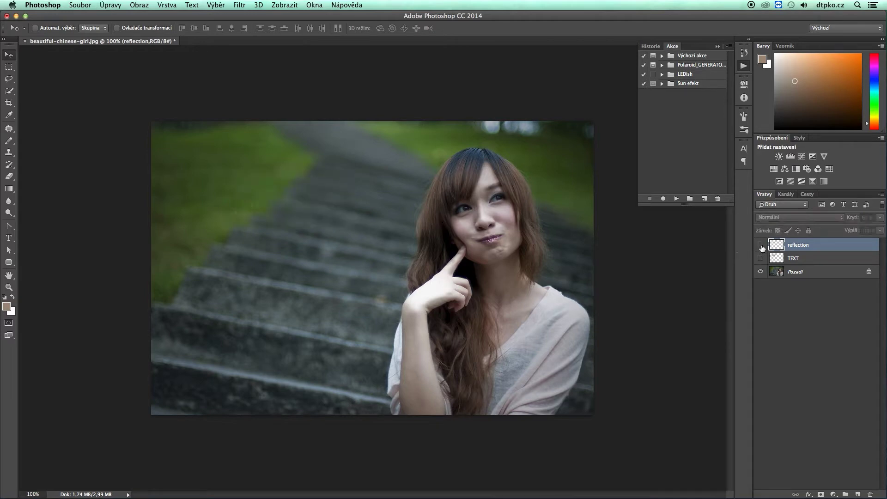
{"action": "left_click_drag", "start_coordinate": [760, 258], "coordinate": [760, 245]}
{"action": "mouse_move", "coordinate": [211, 494]}
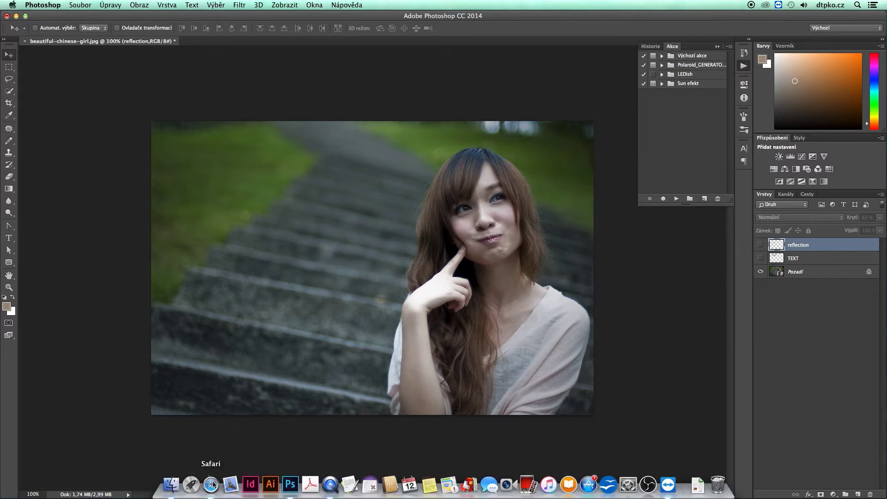
Step: In Safari, search Google for 'atn photoshop files'
{"action": "left_click", "coordinate": [212, 486]}
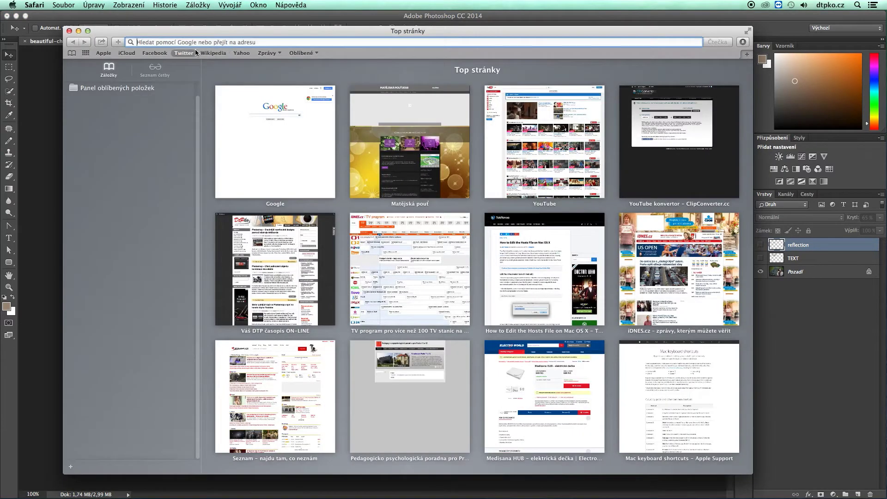
{"action": "type", "text": "www.google.com"}
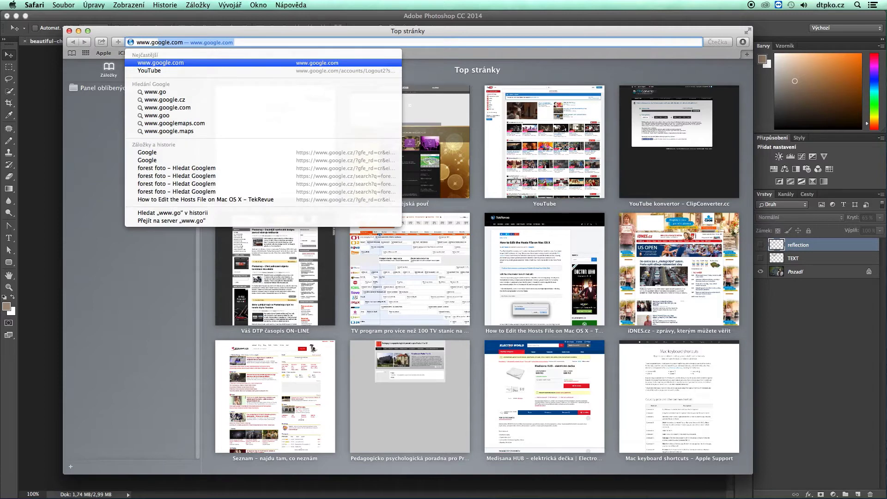
{"action": "key", "text": "Return"}
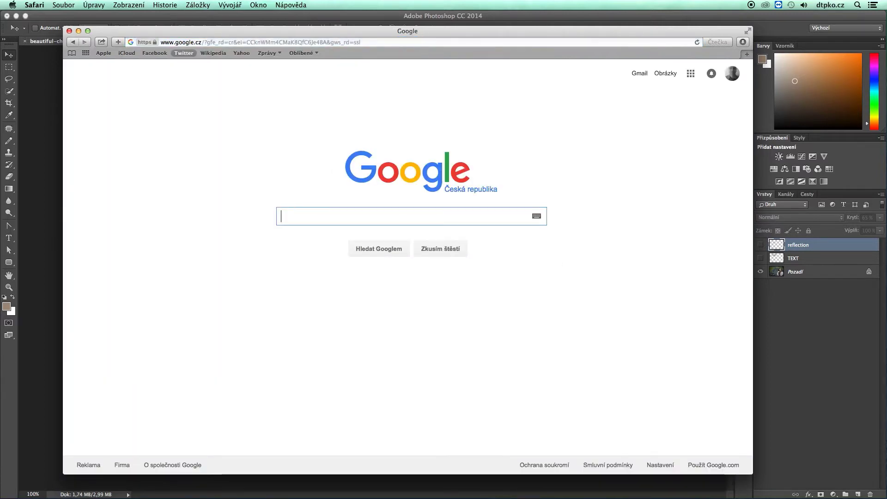
{"action": "type", "text": "atn"}
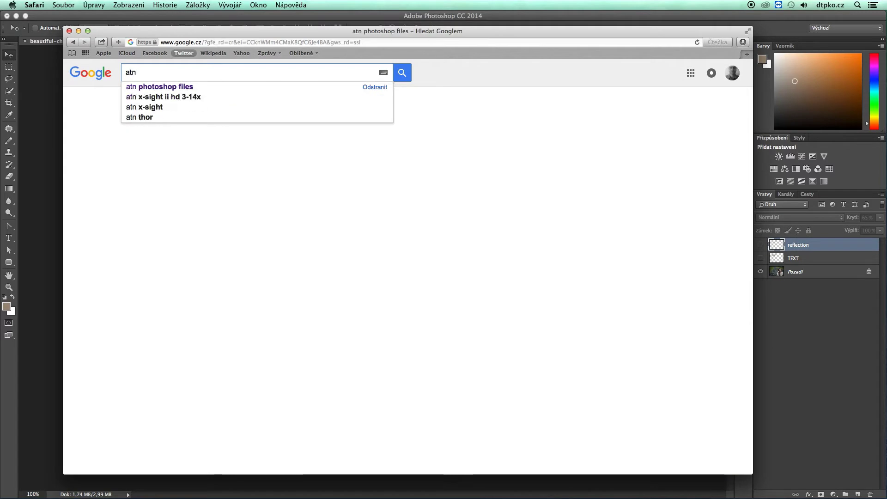
{"action": "key", "text": "Down"}
{"action": "key", "text": "Return"}
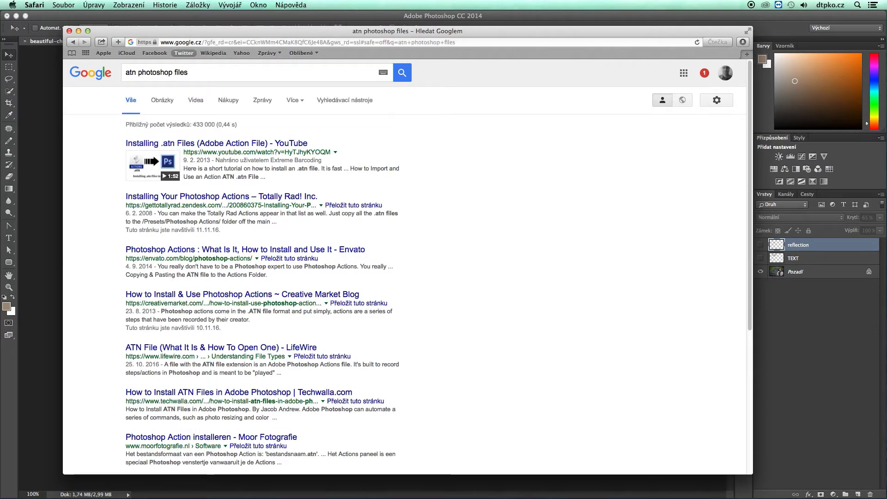
Step: Change the query to 'free atn photoshop files' and rerun the search
{"action": "left_click", "coordinate": [126, 72]}
{"action": "type", "text": "free"}
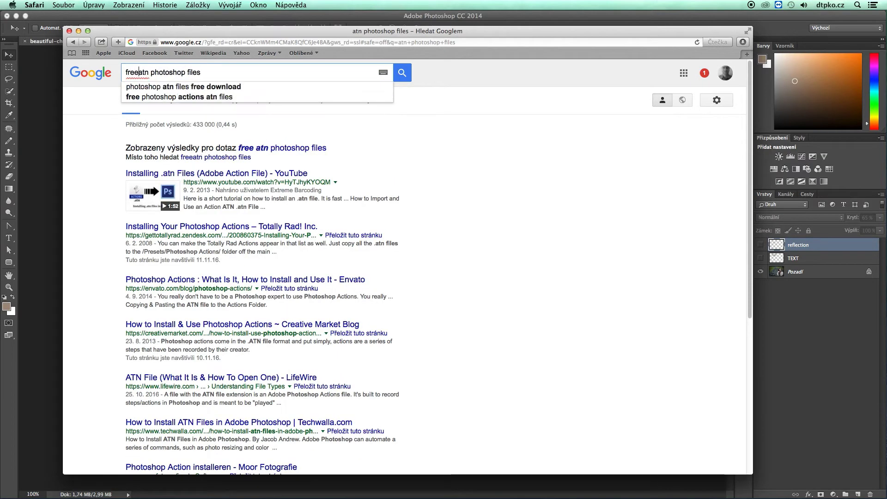
{"action": "key", "text": "Return"}
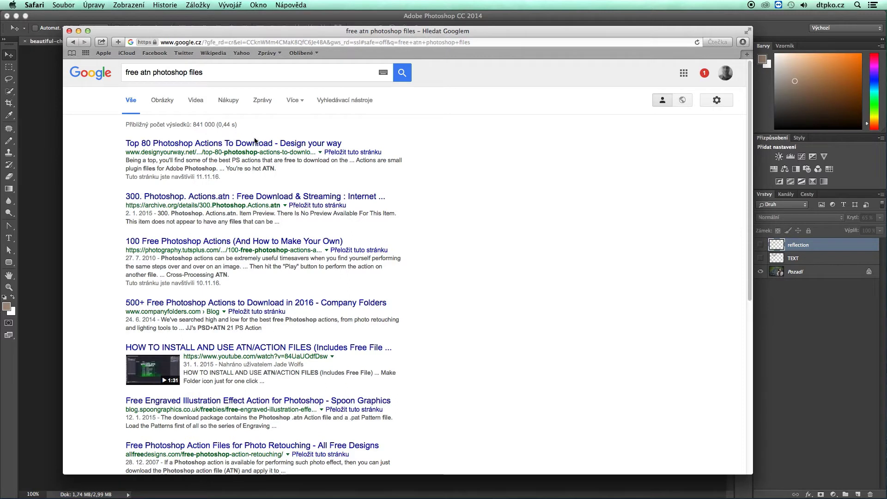
Step: Open designyourway.net's 'Top 80 Photoshop Actions To Download' and scroll through its action examples
{"action": "left_click", "coordinate": [239, 147]}
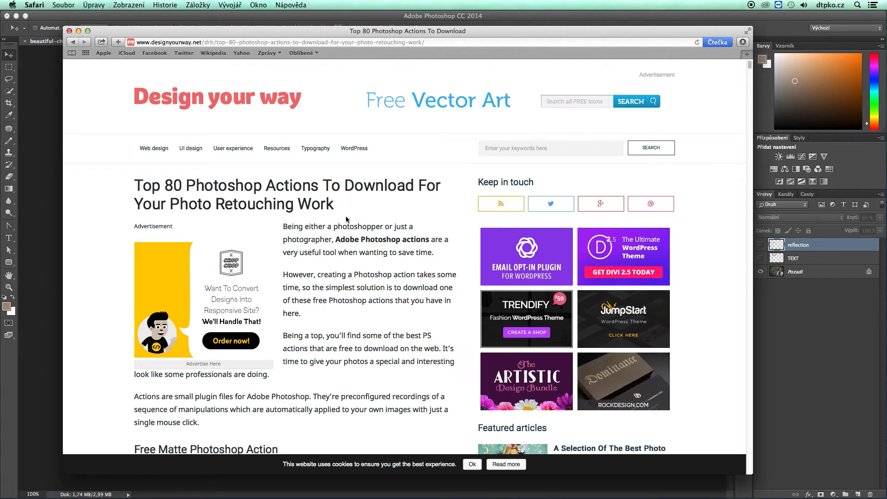
{"action": "scroll", "coordinate": [345, 213], "scroll_direction": "down", "scroll_amount": 5}
{"action": "scroll", "coordinate": [346, 213], "scroll_direction": "down", "scroll_amount": 3}
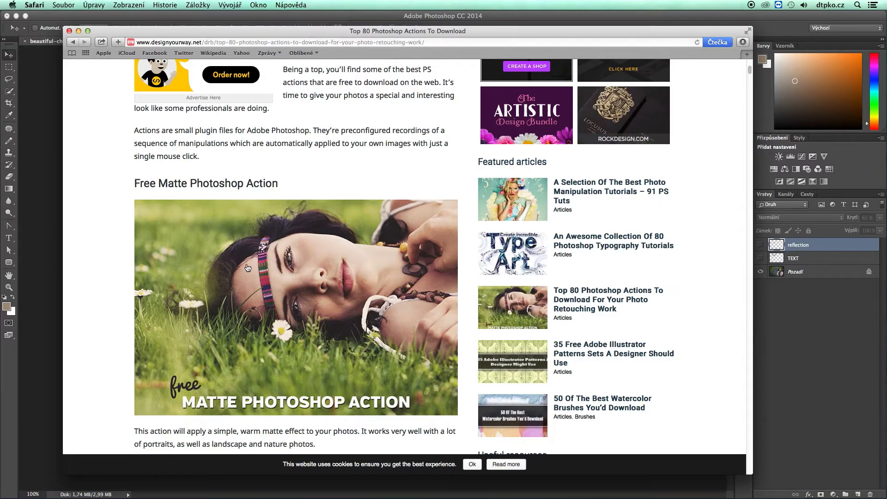
{"action": "scroll", "coordinate": [260, 263], "scroll_direction": "down", "scroll_amount": 3}
{"action": "scroll", "coordinate": [259, 262], "scroll_direction": "down", "scroll_amount": 5}
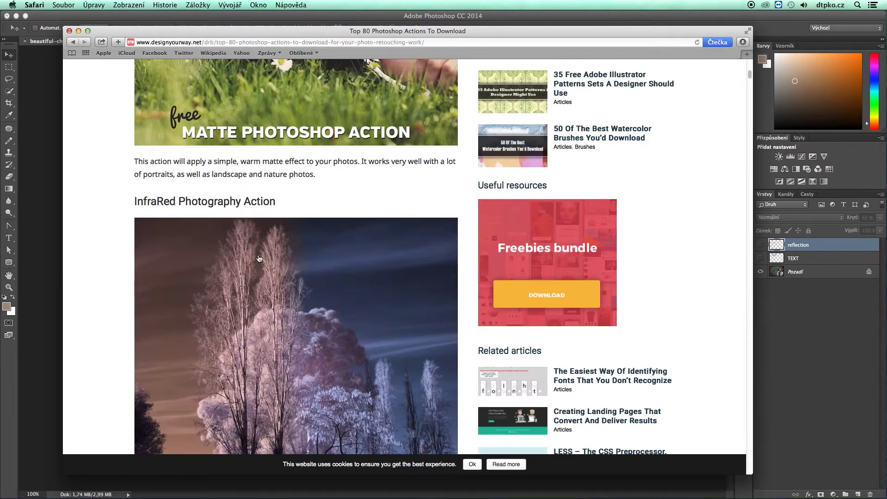
{"action": "scroll", "coordinate": [259, 258], "scroll_direction": "down", "scroll_amount": 1}
{"action": "scroll", "coordinate": [262, 256], "scroll_direction": "down", "scroll_amount": 2}
{"action": "scroll", "coordinate": [268, 254], "scroll_direction": "down", "scroll_amount": 3}
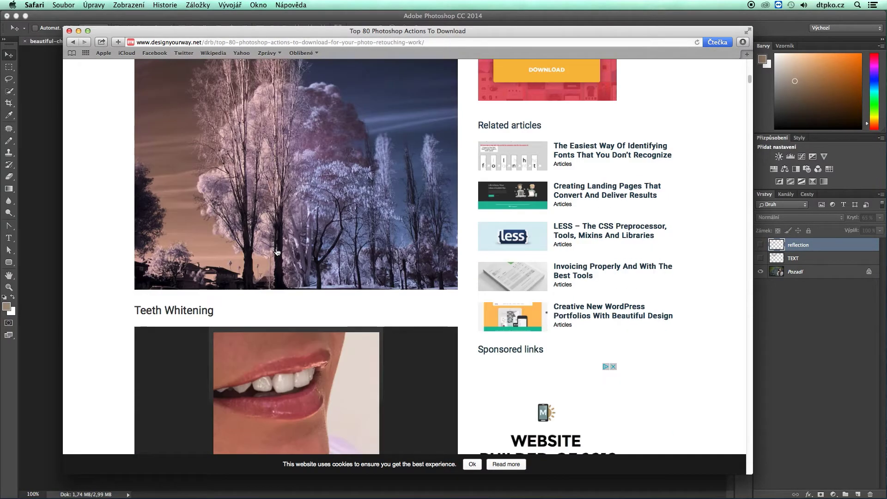
{"action": "scroll", "coordinate": [277, 251], "scroll_direction": "down", "scroll_amount": 4}
{"action": "scroll", "coordinate": [277, 250], "scroll_direction": "down", "scroll_amount": 2}
{"action": "scroll", "coordinate": [282, 247], "scroll_direction": "down", "scroll_amount": 3}
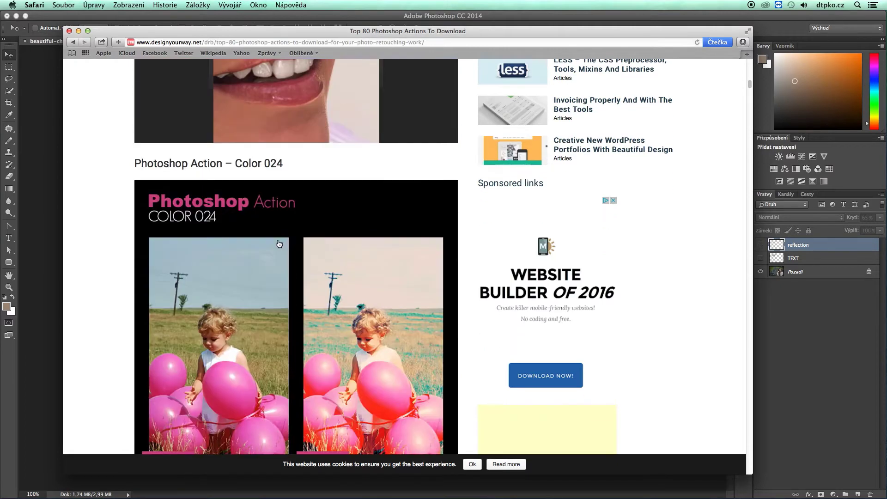
{"action": "scroll", "coordinate": [279, 243], "scroll_direction": "down", "scroll_amount": 4}
{"action": "scroll", "coordinate": [277, 239], "scroll_direction": "down", "scroll_amount": 3}
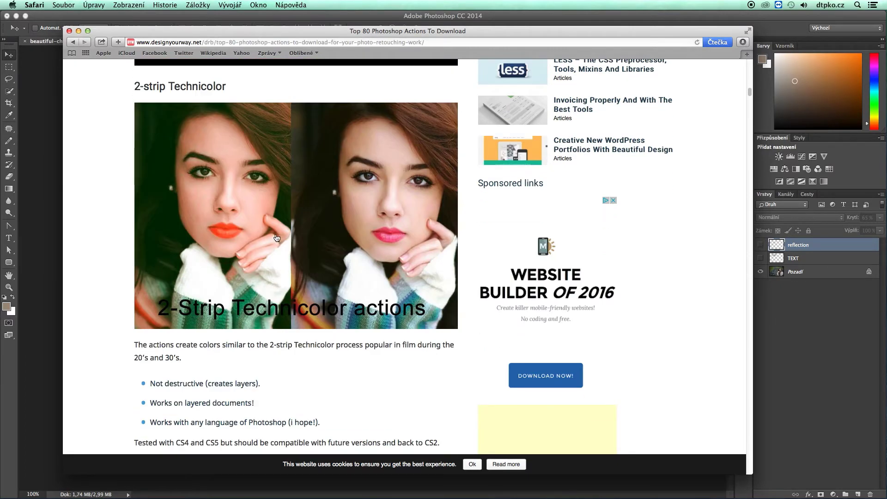
{"action": "scroll", "coordinate": [274, 232], "scroll_direction": "down", "scroll_amount": 5}
{"action": "scroll", "coordinate": [273, 232], "scroll_direction": "down", "scroll_amount": 5}
{"action": "scroll", "coordinate": [275, 234], "scroll_direction": "down", "scroll_amount": 5}
{"action": "scroll", "coordinate": [274, 235], "scroll_direction": "down", "scroll_amount": 5}
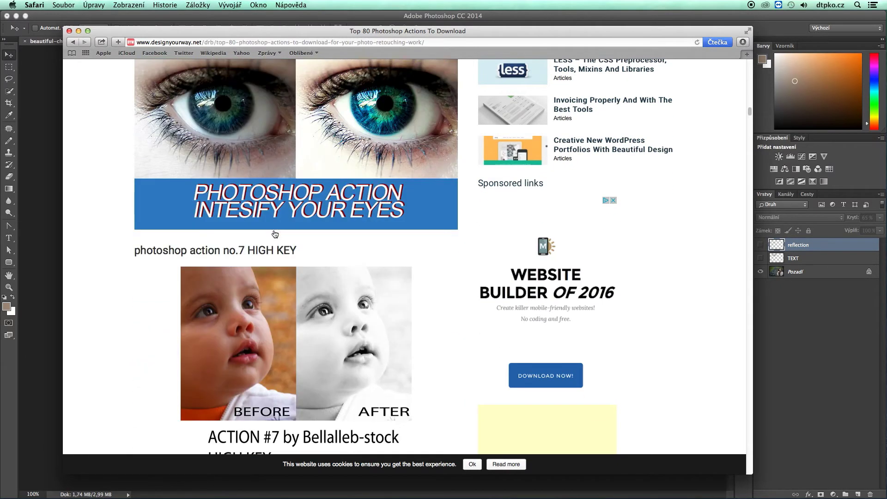
{"action": "scroll", "coordinate": [274, 231], "scroll_direction": "down", "scroll_amount": 5}
{"action": "scroll", "coordinate": [273, 224], "scroll_direction": "down", "scroll_amount": 4}
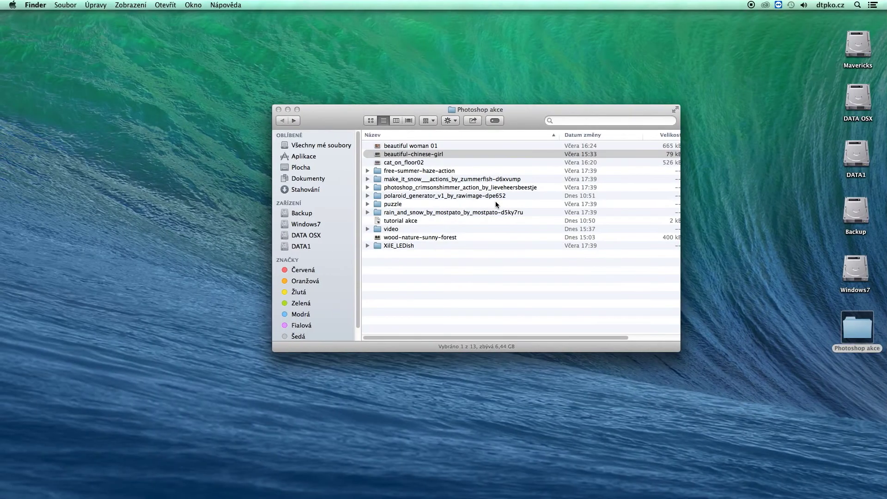
Step: In the Photoshop akce folder, open LEDish, select LEDish.atn, and return to Photoshop
{"action": "left_click", "coordinate": [386, 154]}
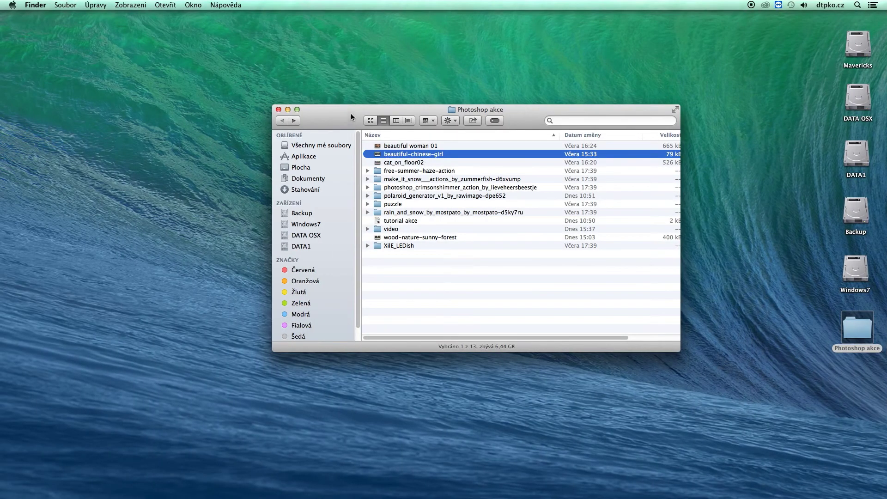
{"action": "left_click_drag", "start_coordinate": [351, 116], "coordinate": [358, 103]}
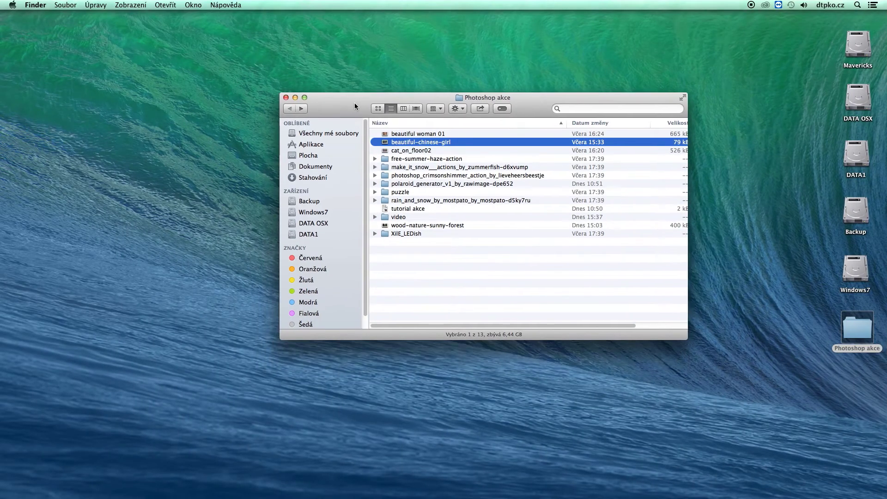
{"action": "double_click", "coordinate": [409, 235]}
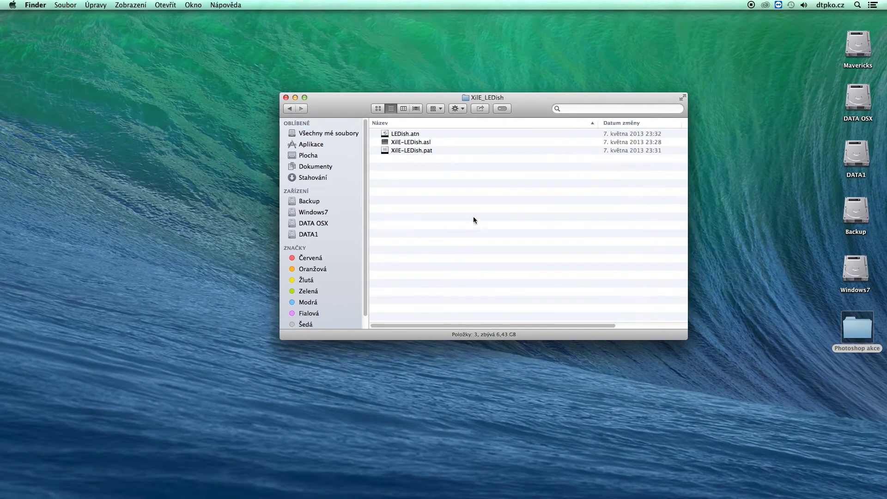
{"action": "left_click", "coordinate": [405, 136]}
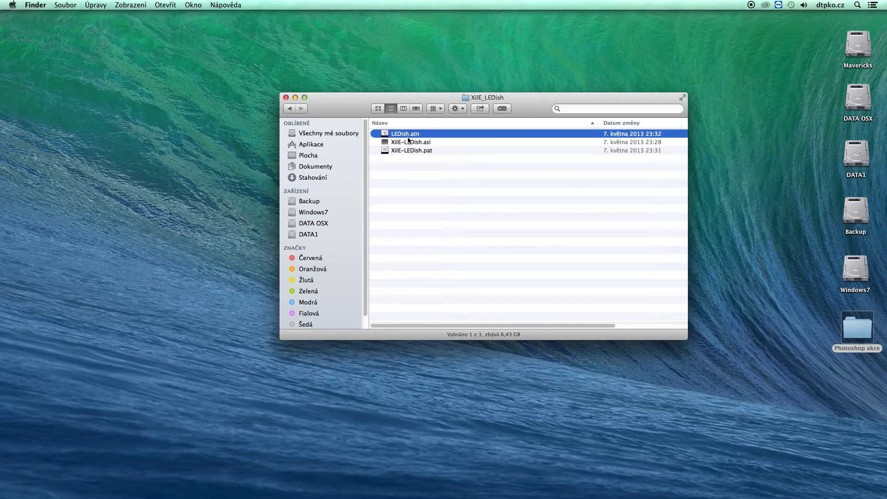
{"action": "mouse_move", "coordinate": [443, 497]}
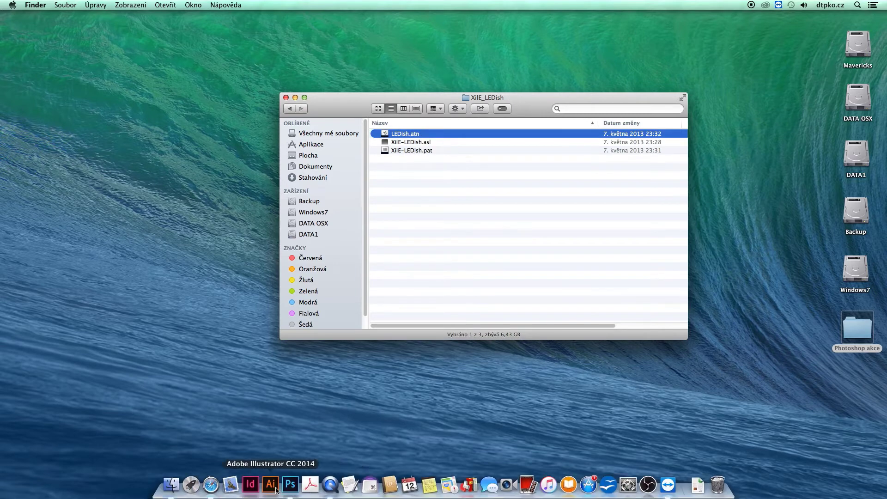
{"action": "left_click", "coordinate": [290, 488]}
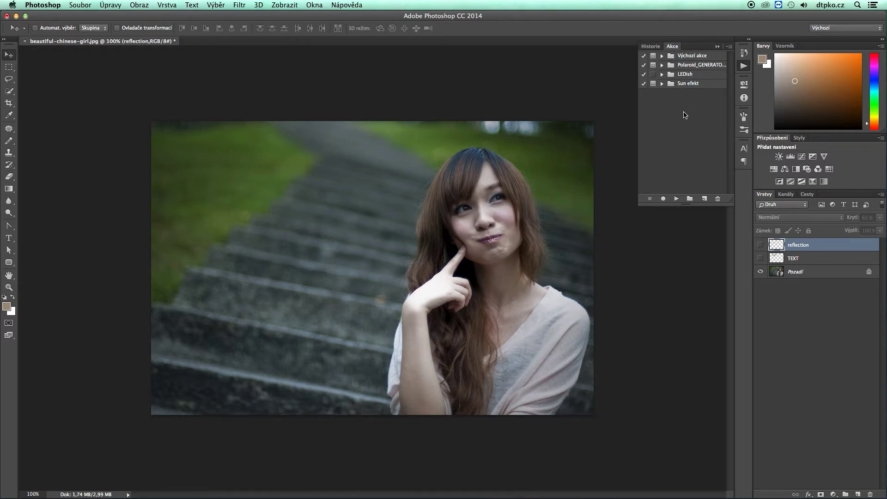
Step: Browse Presets/Actions through Načíst akce (Load Actions), collapse the Polaroid set, and launch Safari
{"action": "left_click", "coordinate": [729, 47]}
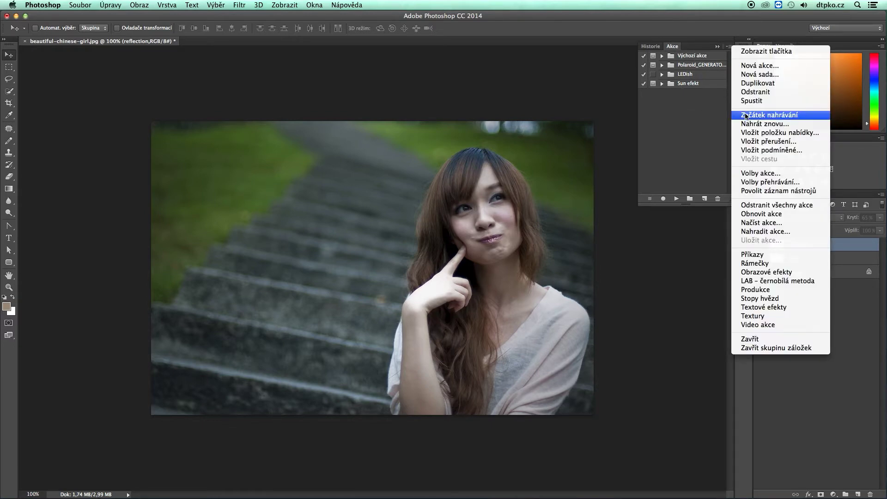
{"action": "left_click", "coordinate": [762, 224]}
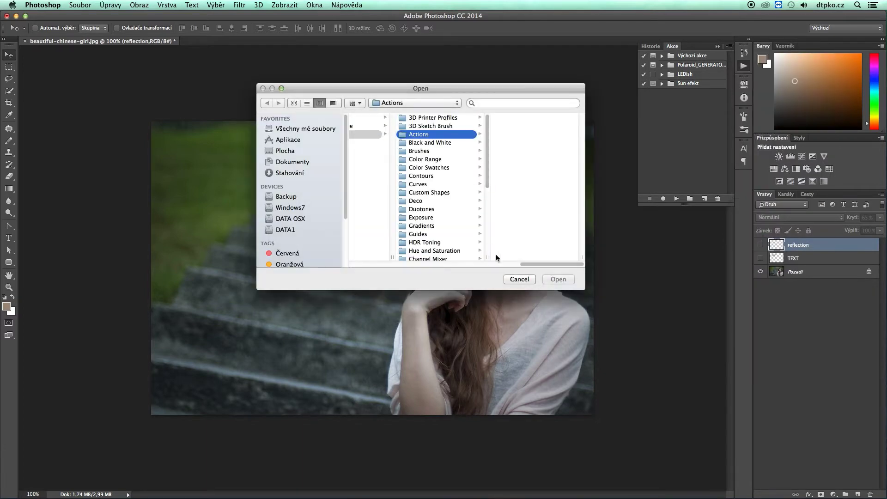
{"action": "left_click_drag", "start_coordinate": [487, 257], "coordinate": [506, 257]}
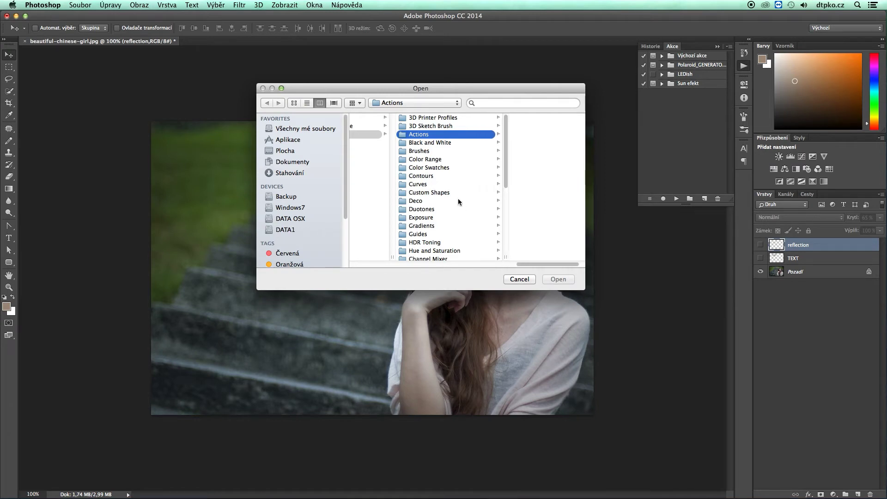
{"action": "left_click_drag", "start_coordinate": [392, 97], "coordinate": [309, 95]}
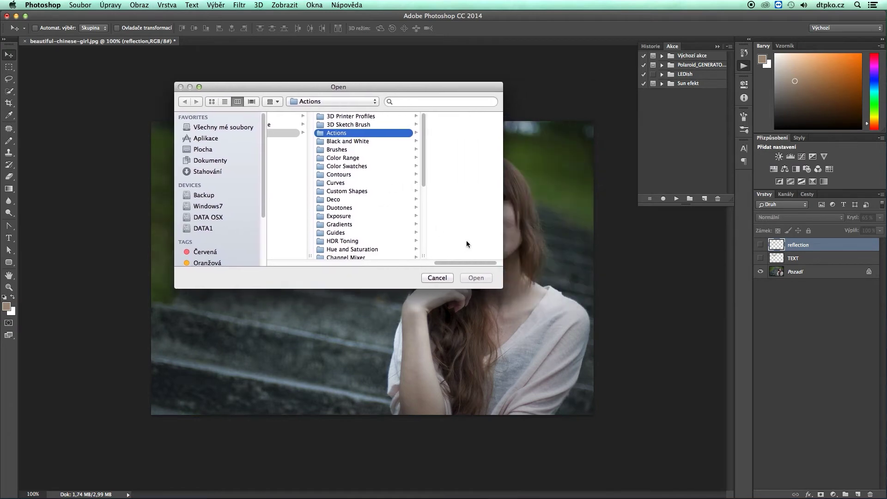
{"action": "left_click_drag", "start_coordinate": [507, 291], "coordinate": [608, 357]}
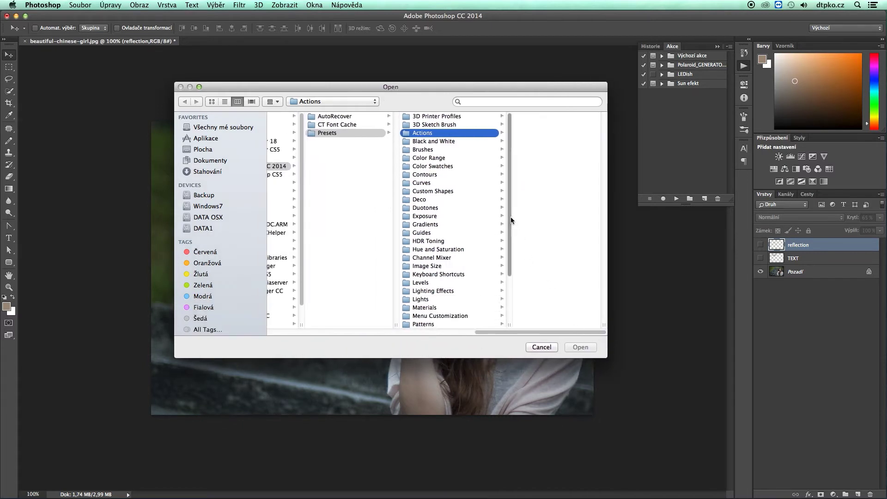
{"action": "left_click_drag", "start_coordinate": [510, 217], "coordinate": [520, 234]}
{"action": "scroll", "coordinate": [437, 174], "scroll_direction": "up", "scroll_amount": 2}
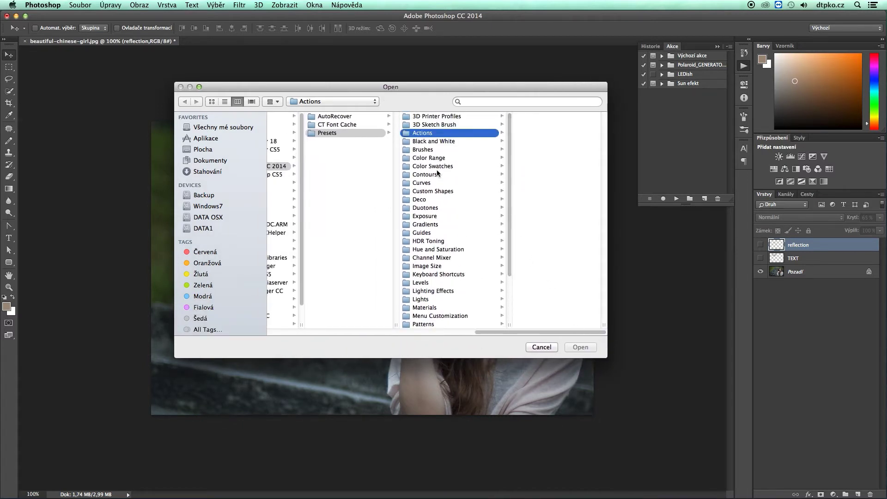
{"action": "left_click_drag", "start_coordinate": [317, 85], "coordinate": [271, 84]}
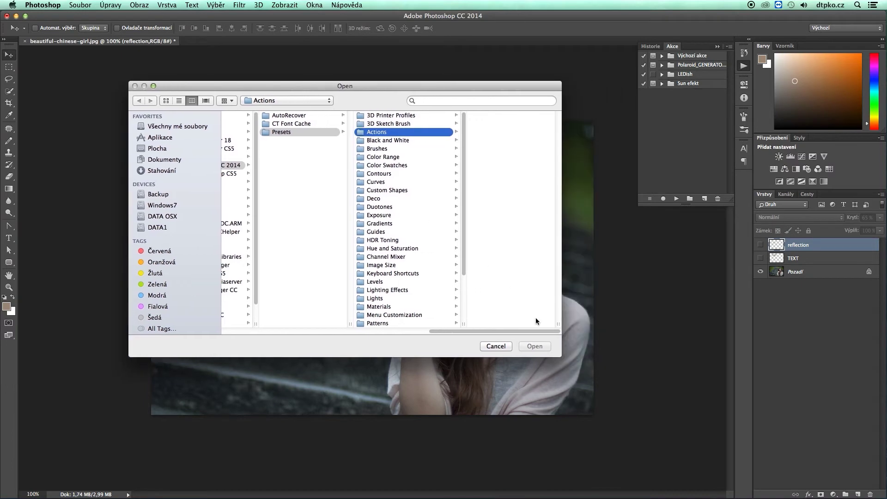
{"action": "left_click_drag", "start_coordinate": [564, 357], "coordinate": [620, 367]}
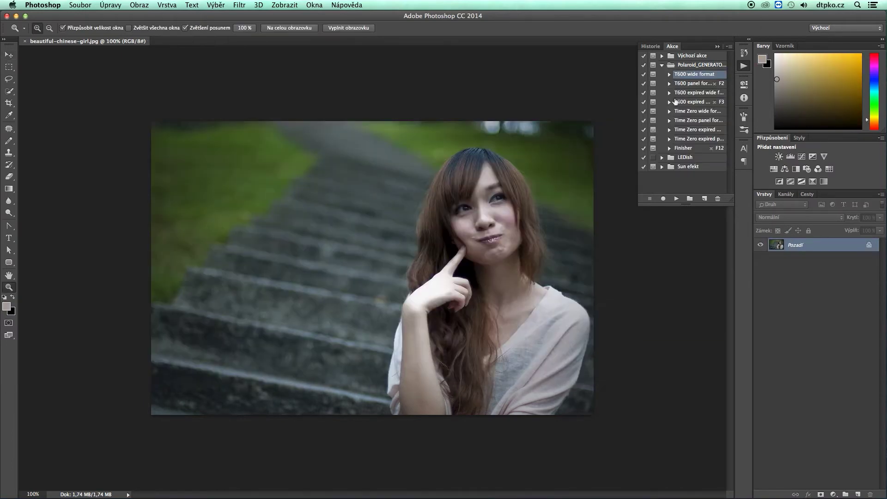
{"action": "left_click", "coordinate": [663, 65]}
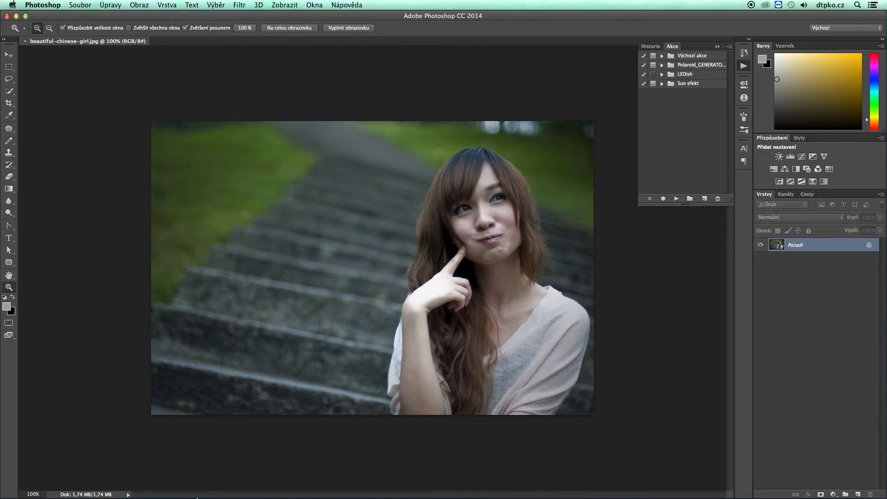
{"action": "mouse_move", "coordinate": [211, 495]}
{"action": "left_click", "coordinate": [211, 485]}
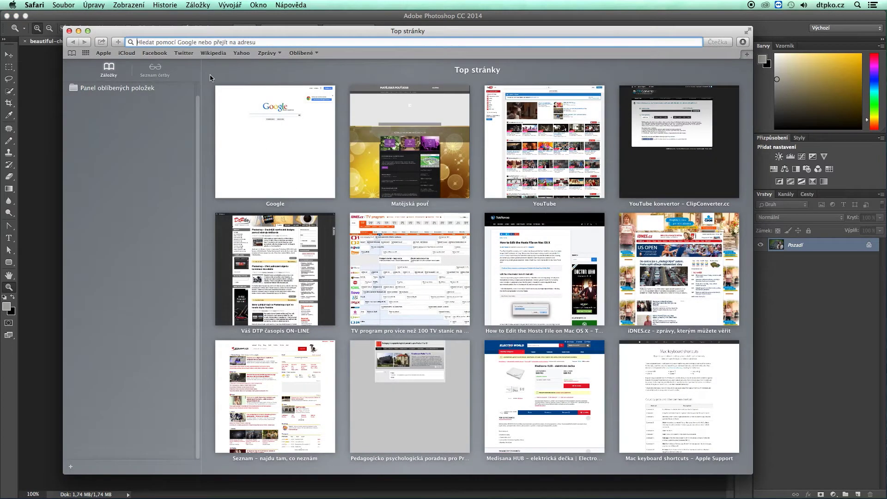
Step: Search Google for 'grafic river' and open the GraphicRiver website
{"action": "type", "text": "www.google.cz/?gfe_rd=cr&ei=6SknWOaVDOXf8gfjroaIAg&gws_rd=ssl"}
{"action": "key", "text": "Return"}
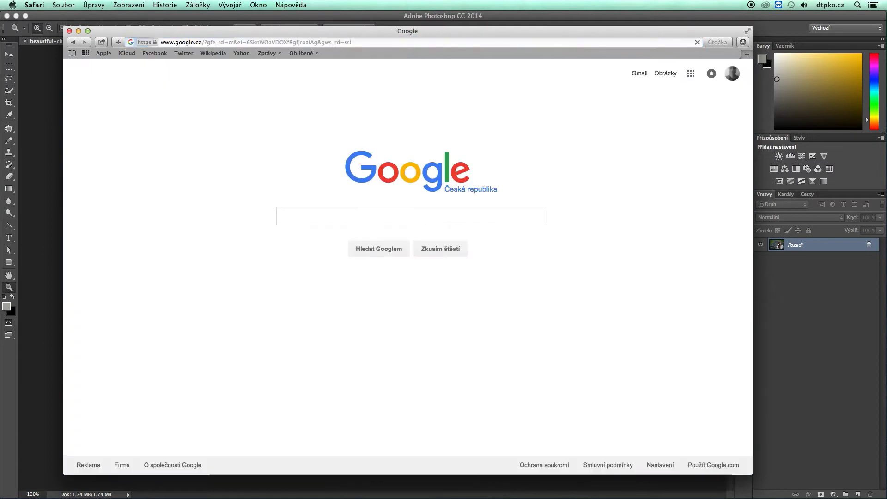
{"action": "type", "text": "grafic river"}
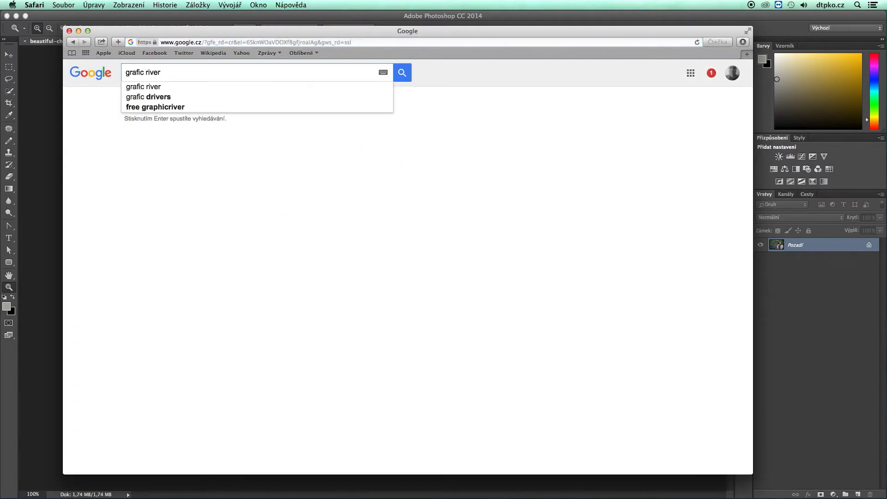
{"action": "key", "text": "Return"}
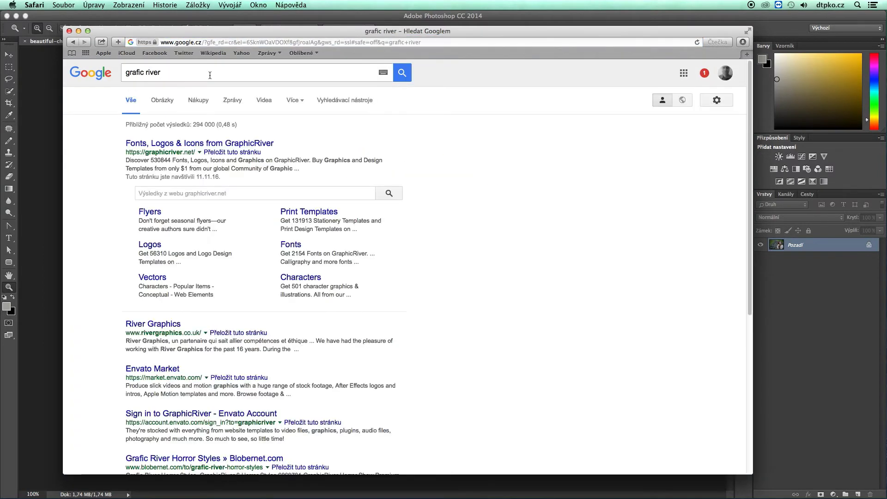
{"action": "left_click", "coordinate": [197, 145]}
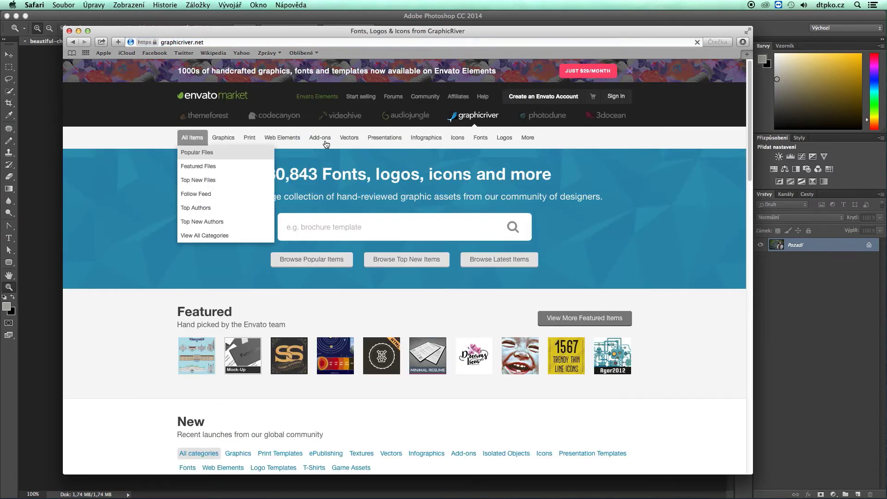
{"action": "mouse_move", "coordinate": [321, 137]}
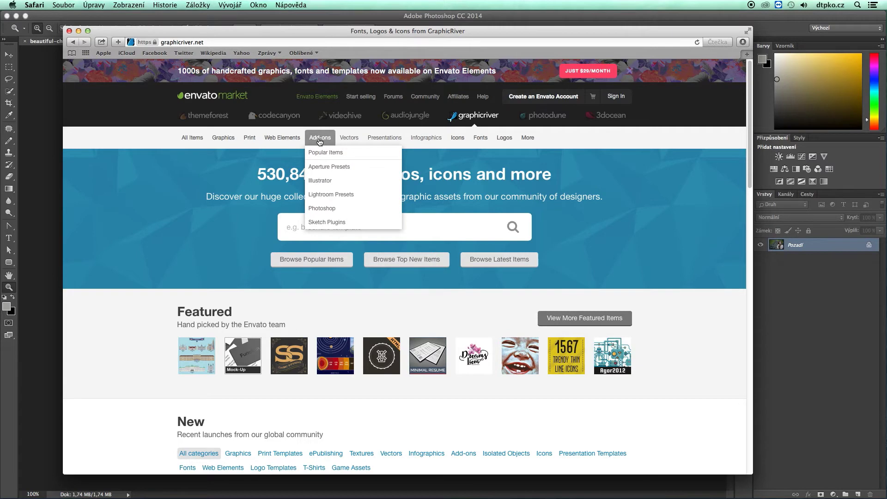
Step: List Photoshop Actions sorted by best sellers and open the SandStorm Photoshop Action page
{"action": "left_click", "coordinate": [322, 208]}
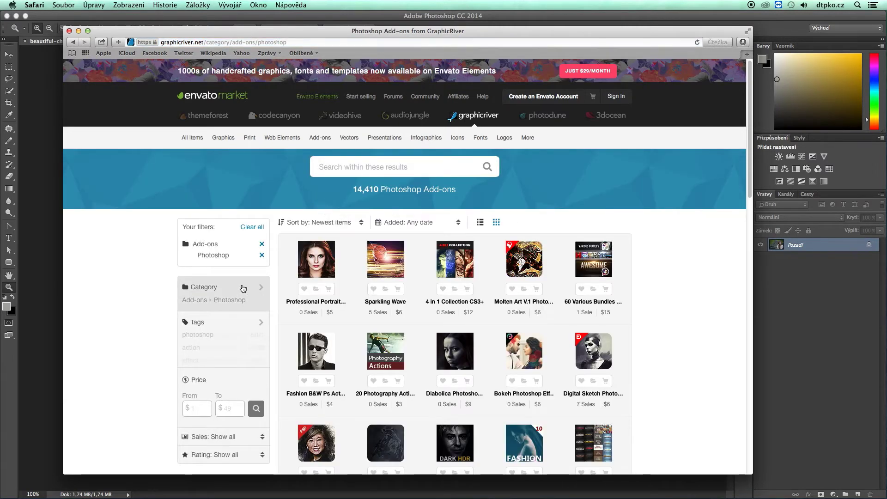
{"action": "left_click", "coordinate": [244, 291]}
{"action": "left_click", "coordinate": [311, 300]}
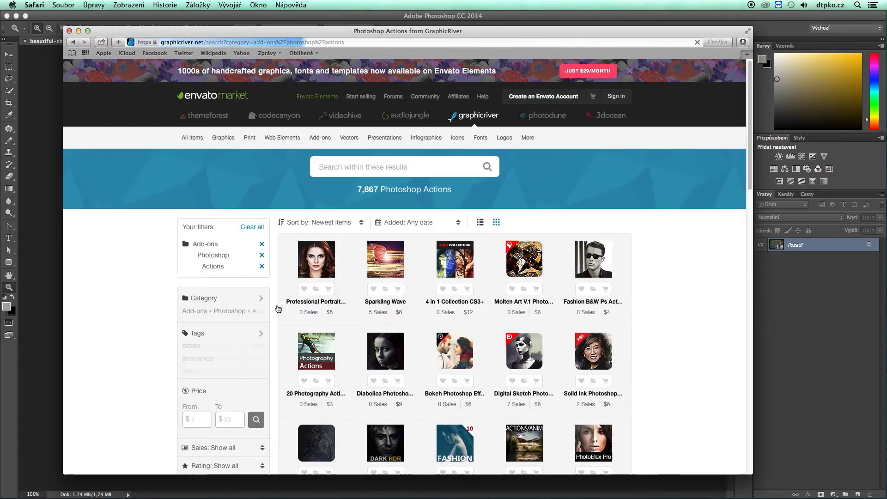
{"action": "left_click", "coordinate": [356, 223]}
{"action": "left_click", "coordinate": [307, 244]}
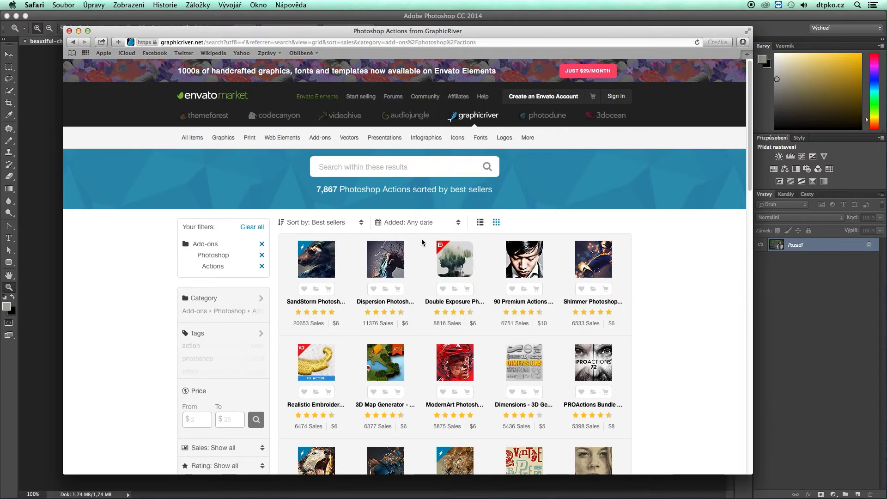
{"action": "scroll", "coordinate": [695, 243], "scroll_direction": "down", "scroll_amount": 1}
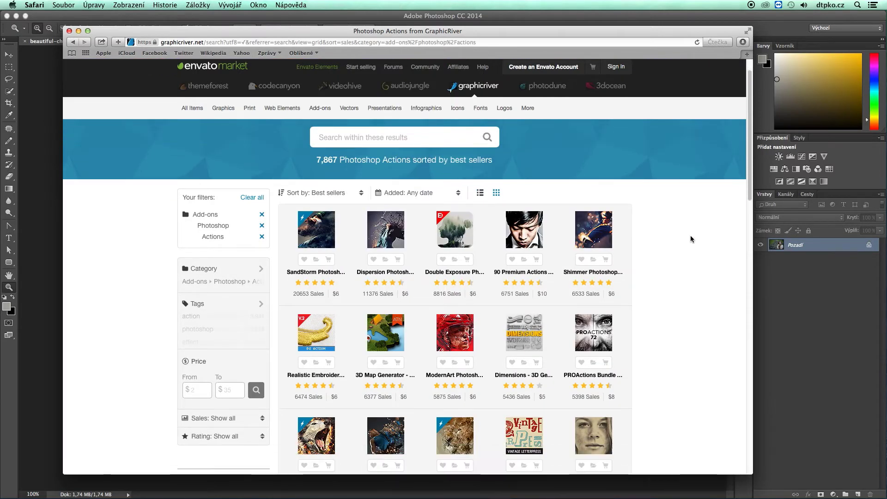
{"action": "left_click", "coordinate": [314, 272]}
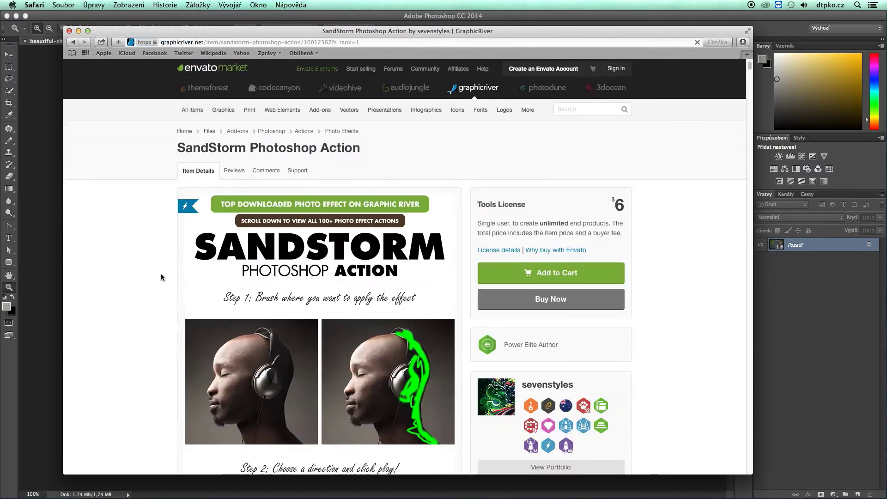
Step: Scroll down through the SandStorm product page's example images
{"action": "scroll", "coordinate": [160, 273], "scroll_direction": "down", "scroll_amount": 2}
{"action": "scroll", "coordinate": [160, 277], "scroll_direction": "down", "scroll_amount": 1}
{"action": "scroll", "coordinate": [160, 276], "scroll_direction": "down", "scroll_amount": 1}
{"action": "scroll", "coordinate": [160, 275], "scroll_direction": "down", "scroll_amount": 2}
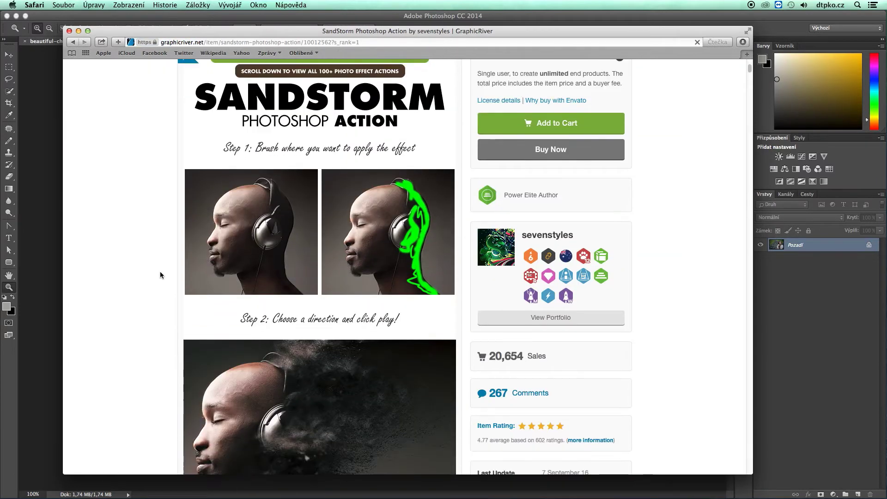
{"action": "scroll", "coordinate": [161, 275], "scroll_direction": "down", "scroll_amount": 4}
{"action": "scroll", "coordinate": [160, 271], "scroll_direction": "down", "scroll_amount": 2}
{"action": "scroll", "coordinate": [160, 271], "scroll_direction": "down", "scroll_amount": 1}
{"action": "scroll", "coordinate": [160, 271], "scroll_direction": "down", "scroll_amount": 4}
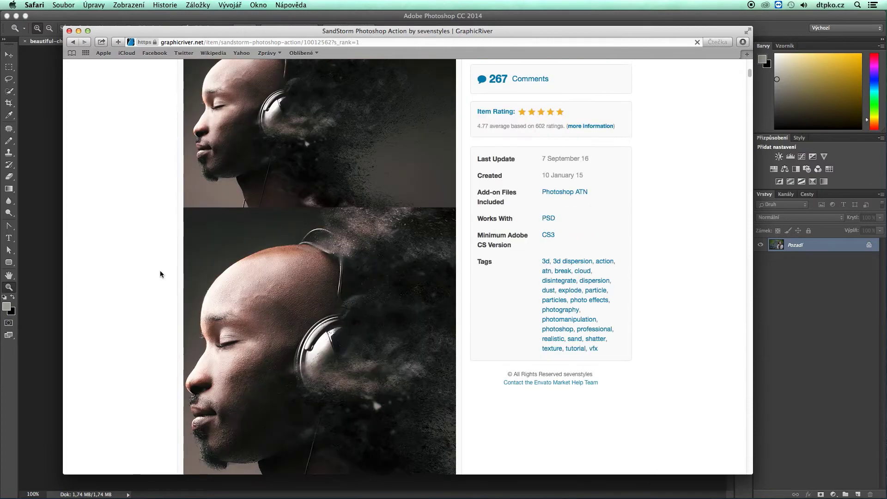
{"action": "scroll", "coordinate": [158, 270], "scroll_direction": "down", "scroll_amount": 2}
{"action": "scroll", "coordinate": [155, 270], "scroll_direction": "down", "scroll_amount": 4}
{"action": "scroll", "coordinate": [154, 270], "scroll_direction": "down", "scroll_amount": 2}
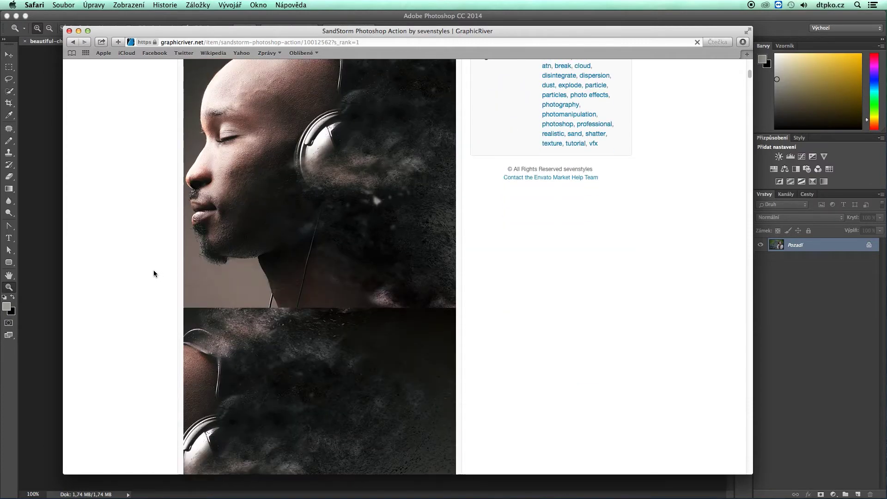
{"action": "scroll", "coordinate": [154, 270], "scroll_direction": "down", "scroll_amount": 3}
{"action": "scroll", "coordinate": [153, 270], "scroll_direction": "down", "scroll_amount": 5}
{"action": "scroll", "coordinate": [153, 268], "scroll_direction": "down", "scroll_amount": 3}
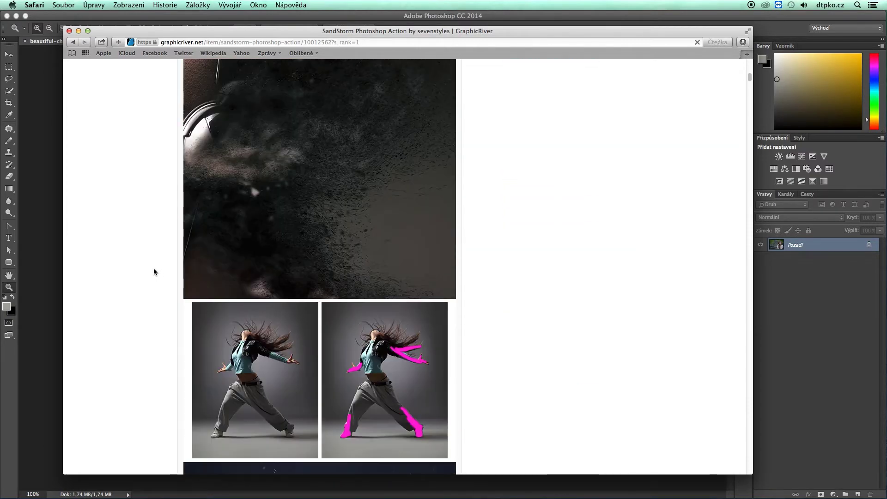
{"action": "scroll", "coordinate": [153, 268], "scroll_direction": "down", "scroll_amount": 4}
{"action": "scroll", "coordinate": [154, 268], "scroll_direction": "down", "scroll_amount": 5}
{"action": "scroll", "coordinate": [154, 268], "scroll_direction": "down", "scroll_amount": 4}
{"action": "scroll", "coordinate": [154, 268], "scroll_direction": "down", "scroll_amount": 6}
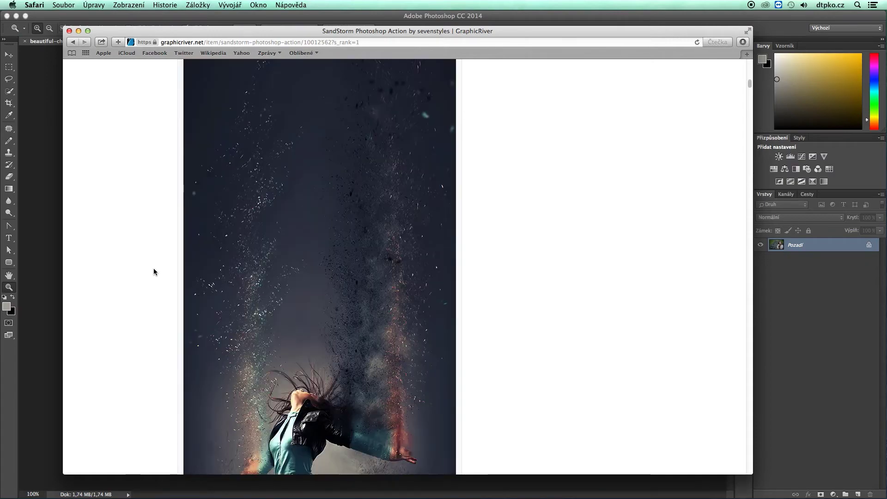
{"action": "scroll", "coordinate": [153, 268], "scroll_direction": "down", "scroll_amount": 7}
{"action": "scroll", "coordinate": [153, 268], "scroll_direction": "down", "scroll_amount": 2}
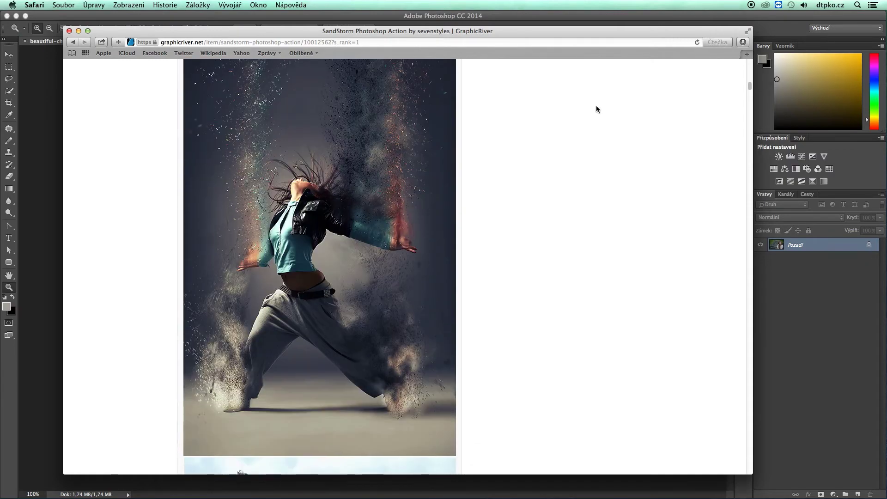
{"action": "left_click", "coordinate": [496, 152]}
{"action": "scroll", "coordinate": [485, 182], "scroll_direction": "down", "scroll_amount": 1}
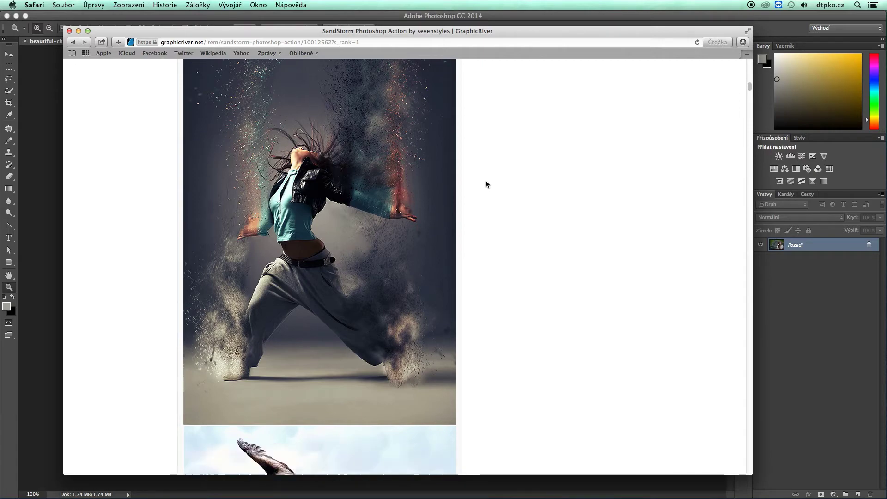
{"action": "scroll", "coordinate": [485, 181], "scroll_direction": "down", "scroll_amount": 3}
{"action": "scroll", "coordinate": [486, 181], "scroll_direction": "down", "scroll_amount": 3}
{"action": "scroll", "coordinate": [485, 183], "scroll_direction": "down", "scroll_amount": 4}
{"action": "scroll", "coordinate": [485, 185], "scroll_direction": "down", "scroll_amount": 4}
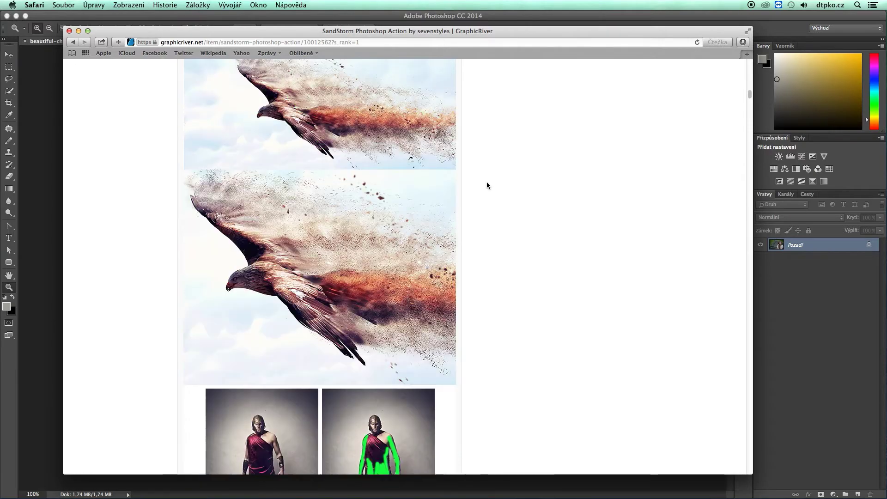
{"action": "scroll", "coordinate": [486, 185], "scroll_direction": "down", "scroll_amount": 1}
{"action": "scroll", "coordinate": [486, 184], "scroll_direction": "down", "scroll_amount": 4}
{"action": "scroll", "coordinate": [486, 186], "scroll_direction": "down", "scroll_amount": 2}
{"action": "scroll", "coordinate": [487, 184], "scroll_direction": "down", "scroll_amount": 3}
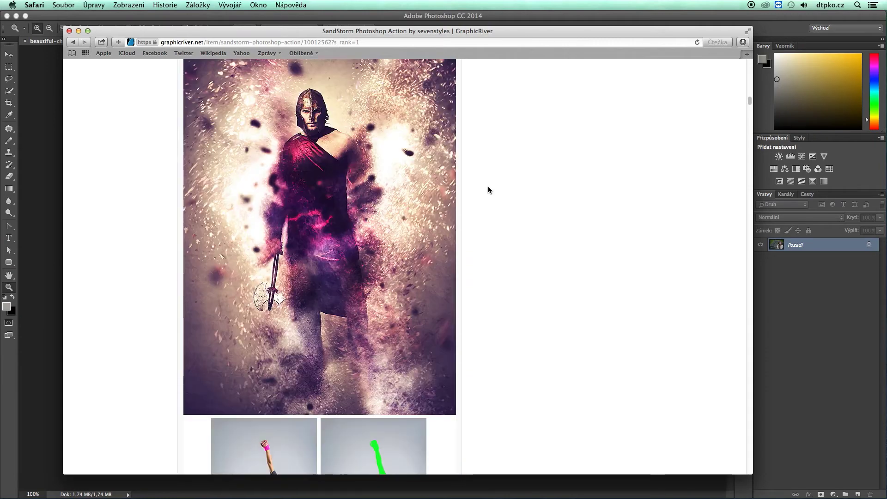
{"action": "scroll", "coordinate": [488, 187], "scroll_direction": "down", "scroll_amount": 3}
{"action": "scroll", "coordinate": [492, 208], "scroll_direction": "down", "scroll_amount": 3}
{"action": "scroll", "coordinate": [492, 206], "scroll_direction": "down", "scroll_amount": 1}
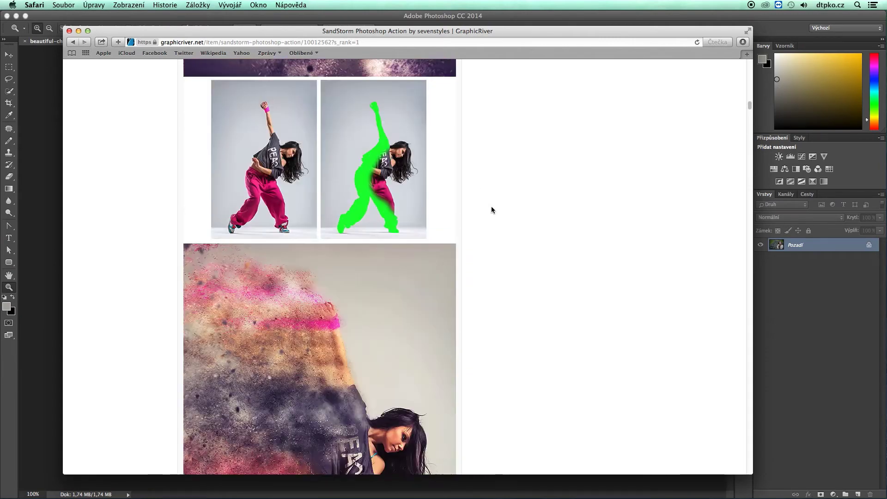
{"action": "scroll", "coordinate": [492, 206], "scroll_direction": "down", "scroll_amount": 2}
{"action": "scroll", "coordinate": [493, 204], "scroll_direction": "down", "scroll_amount": 1}
{"action": "scroll", "coordinate": [492, 205], "scroll_direction": "down", "scroll_amount": 2}
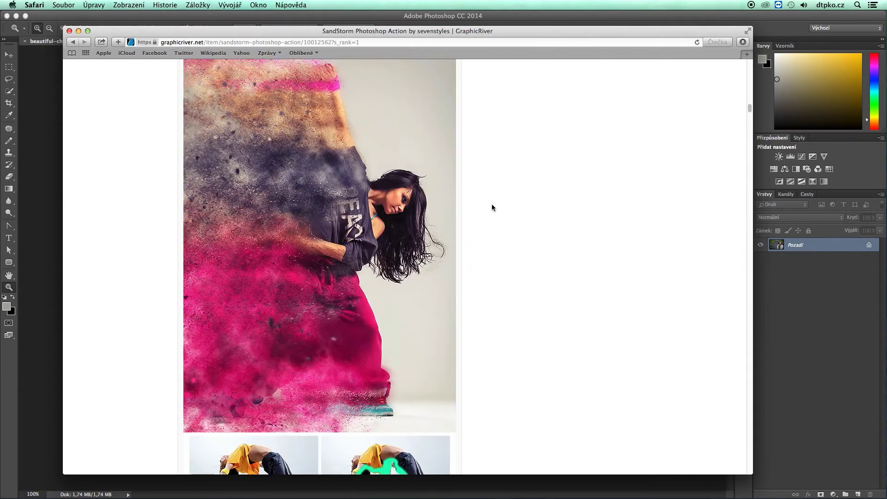
{"action": "scroll", "coordinate": [492, 204], "scroll_direction": "down", "scroll_amount": 3}
{"action": "scroll", "coordinate": [492, 204], "scroll_direction": "down", "scroll_amount": 3}
{"action": "scroll", "coordinate": [492, 204], "scroll_direction": "down", "scroll_amount": 3}
{"action": "scroll", "coordinate": [492, 204], "scroll_direction": "down", "scroll_amount": 3}
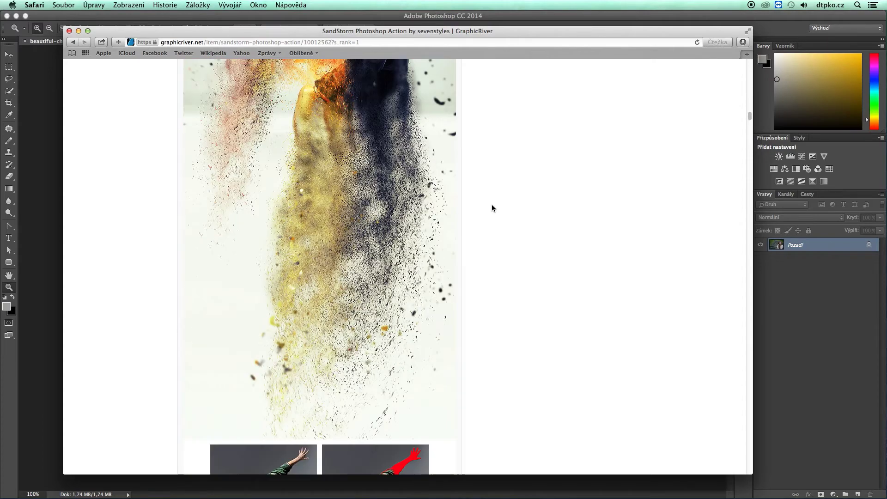
{"action": "scroll", "coordinate": [492, 205], "scroll_direction": "down", "scroll_amount": 3}
{"action": "scroll", "coordinate": [491, 206], "scroll_direction": "down", "scroll_amount": 3}
{"action": "scroll", "coordinate": [494, 209], "scroll_direction": "down", "scroll_amount": 5}
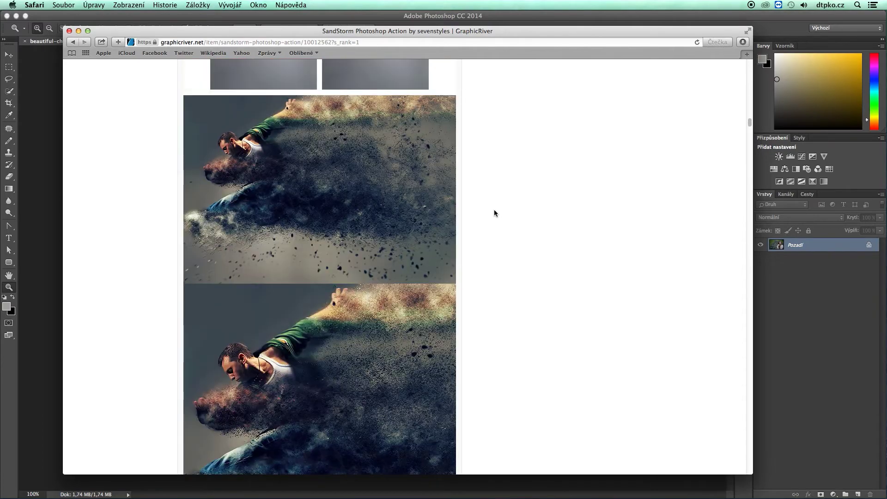
{"action": "scroll", "coordinate": [494, 209], "scroll_direction": "down", "scroll_amount": 3}
{"action": "scroll", "coordinate": [493, 208], "scroll_direction": "down", "scroll_amount": 2}
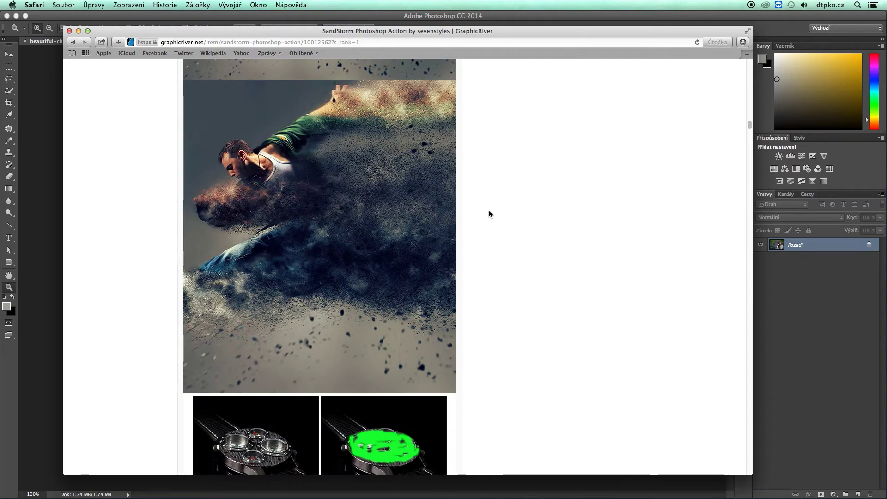
{"action": "scroll", "coordinate": [487, 207], "scroll_direction": "down", "scroll_amount": 5}
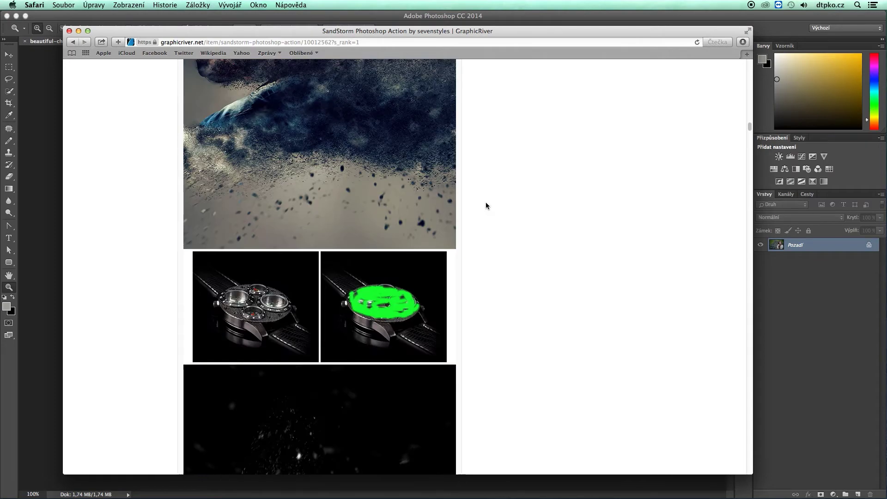
{"action": "scroll", "coordinate": [486, 205], "scroll_direction": "down", "scroll_amount": 5}
{"action": "scroll", "coordinate": [489, 208], "scroll_direction": "down", "scroll_amount": 6}
Step: Scroll back to the top of the SandStorm page and shift the browser window left
{"action": "scroll", "coordinate": [503, 221], "scroll_direction": "up", "scroll_amount": 2}
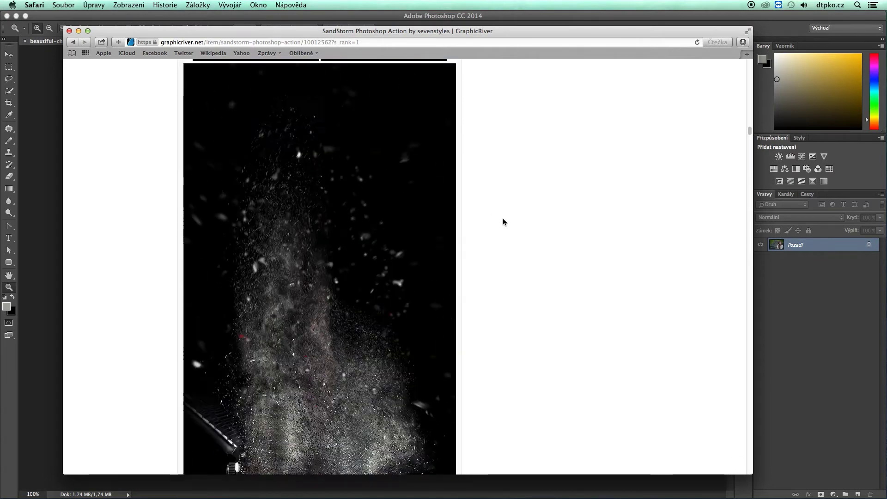
{"action": "scroll", "coordinate": [503, 221], "scroll_direction": "up", "scroll_amount": 5}
{"action": "scroll", "coordinate": [503, 221], "scroll_direction": "up", "scroll_amount": 4}
{"action": "scroll", "coordinate": [503, 221], "scroll_direction": "up", "scroll_amount": 5}
{"action": "scroll", "coordinate": [503, 221], "scroll_direction": "up", "scroll_amount": 5}
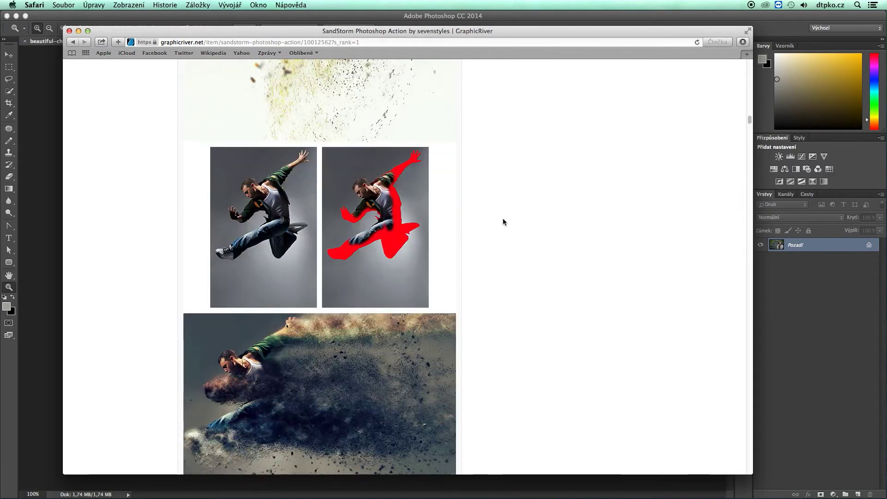
{"action": "scroll", "coordinate": [502, 221], "scroll_direction": "up", "scroll_amount": 5}
{"action": "scroll", "coordinate": [503, 221], "scroll_direction": "up", "scroll_amount": 5}
{"action": "scroll", "coordinate": [503, 221], "scroll_direction": "up", "scroll_amount": 5}
{"action": "scroll", "coordinate": [503, 222], "scroll_direction": "up", "scroll_amount": 5}
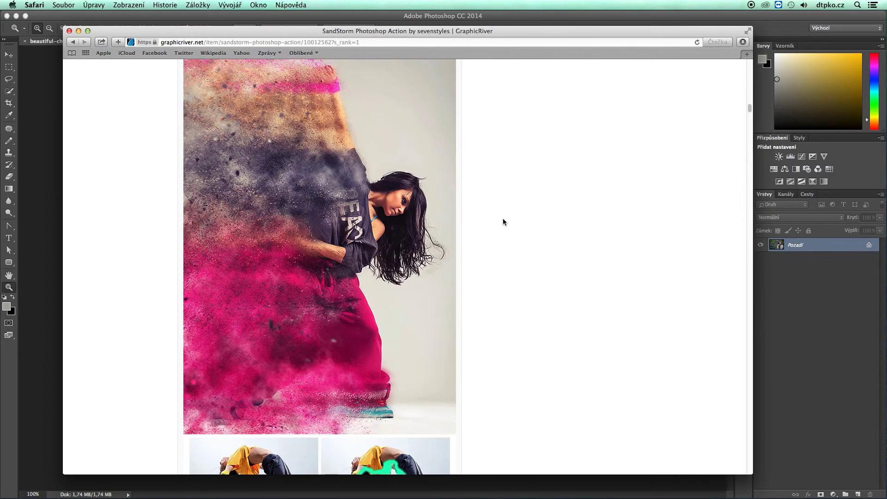
{"action": "scroll", "coordinate": [503, 222], "scroll_direction": "up", "scroll_amount": 5}
{"action": "scroll", "coordinate": [503, 222], "scroll_direction": "up", "scroll_amount": 5}
{"action": "scroll", "coordinate": [503, 222], "scroll_direction": "up", "scroll_amount": 3}
{"action": "scroll", "coordinate": [503, 221], "scroll_direction": "up", "scroll_amount": 5}
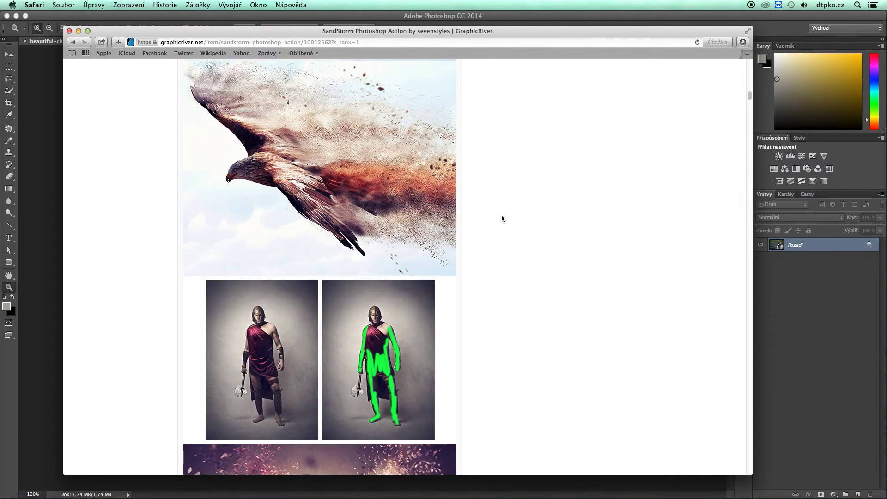
{"action": "scroll", "coordinate": [502, 218], "scroll_direction": "up", "scroll_amount": 5}
{"action": "scroll", "coordinate": [502, 217], "scroll_direction": "up", "scroll_amount": 3}
{"action": "scroll", "coordinate": [502, 215], "scroll_direction": "up", "scroll_amount": 2}
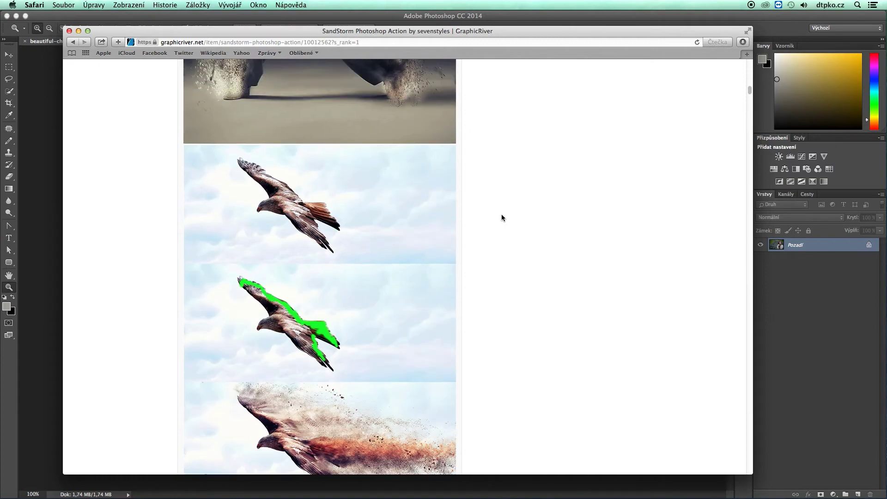
{"action": "scroll", "coordinate": [502, 215], "scroll_direction": "up", "scroll_amount": 2}
{"action": "scroll", "coordinate": [501, 215], "scroll_direction": "up", "scroll_amount": 5}
{"action": "scroll", "coordinate": [502, 215], "scroll_direction": "up", "scroll_amount": 5}
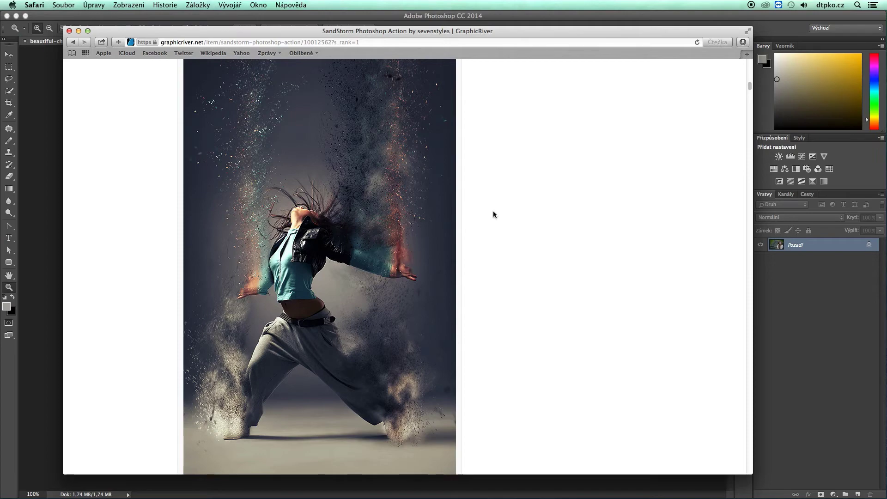
{"action": "scroll", "coordinate": [493, 212], "scroll_direction": "up", "scroll_amount": 3}
{"action": "scroll", "coordinate": [493, 212], "scroll_direction": "up", "scroll_amount": 5}
{"action": "scroll", "coordinate": [494, 212], "scroll_direction": "up", "scroll_amount": 5}
{"action": "scroll", "coordinate": [494, 213], "scroll_direction": "up", "scroll_amount": 5}
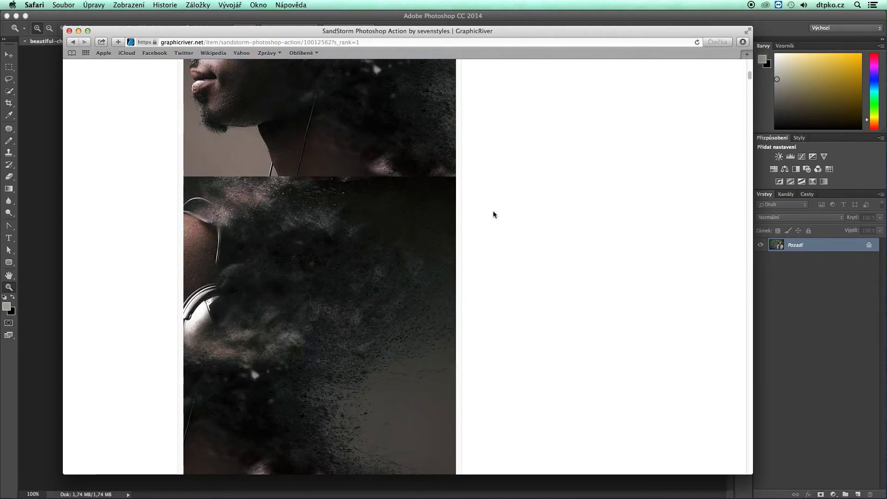
{"action": "scroll", "coordinate": [494, 213], "scroll_direction": "up", "scroll_amount": 5}
{"action": "scroll", "coordinate": [470, 214], "scroll_direction": "up", "scroll_amount": 3}
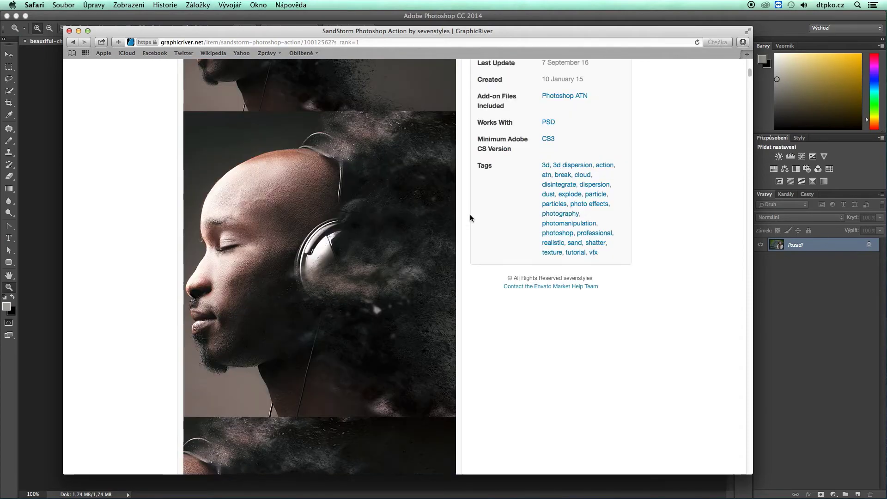
{"action": "scroll", "coordinate": [470, 215], "scroll_direction": "up", "scroll_amount": 1}
{"action": "scroll", "coordinate": [469, 214], "scroll_direction": "up", "scroll_amount": 3}
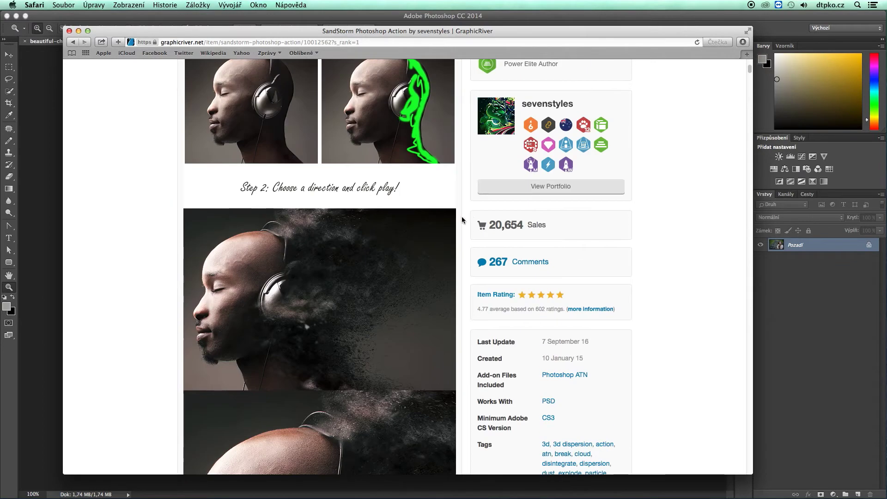
{"action": "scroll", "coordinate": [402, 234], "scroll_direction": "up", "scroll_amount": 3}
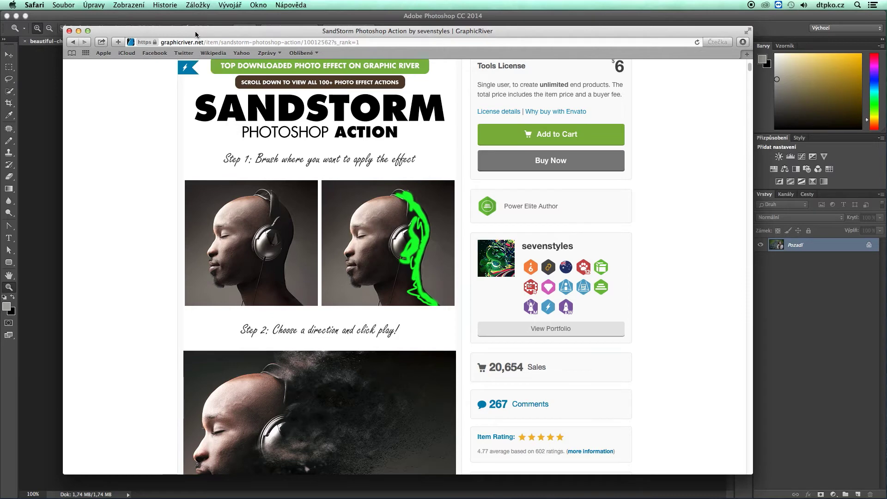
{"action": "left_click_drag", "start_coordinate": [196, 34], "coordinate": [185, 32]}
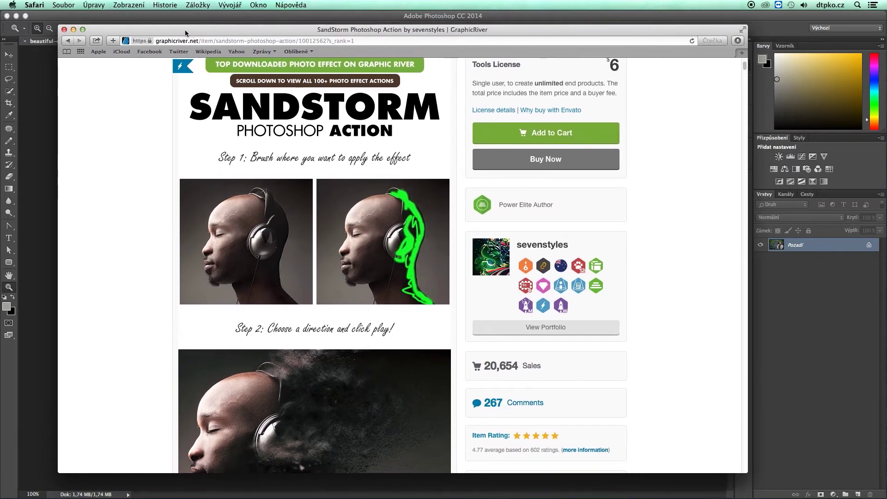
{"action": "left_click_drag", "start_coordinate": [184, 33], "coordinate": [123, 32]}
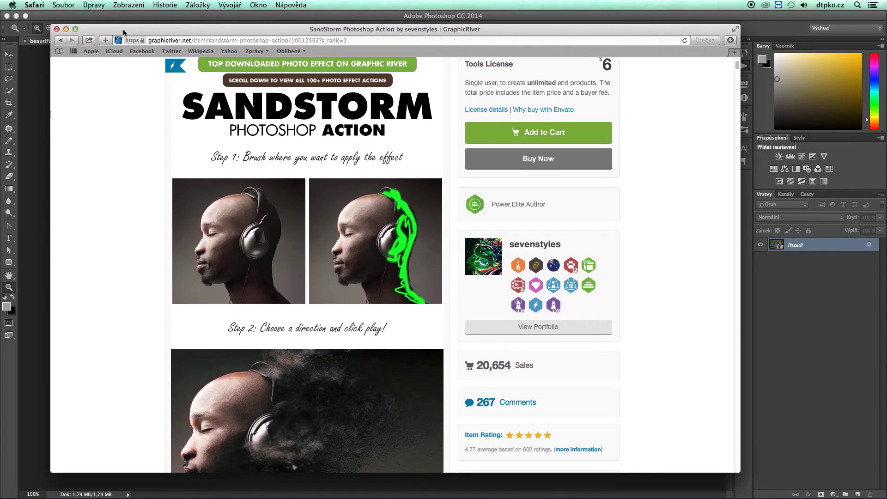
Step: Close the browser, return to Photoshop, and expand Sun efekt to select Turquoise Haze
{"action": "left_click", "coordinate": [57, 29]}
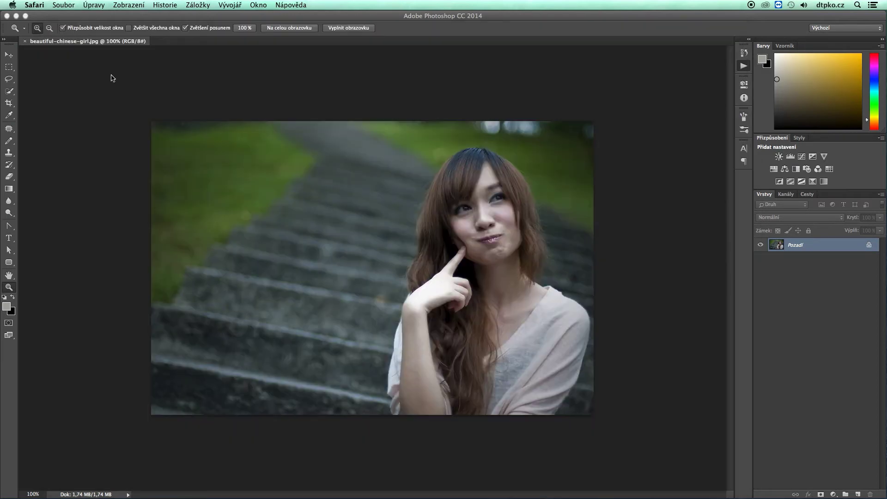
{"action": "left_click", "coordinate": [313, 102]}
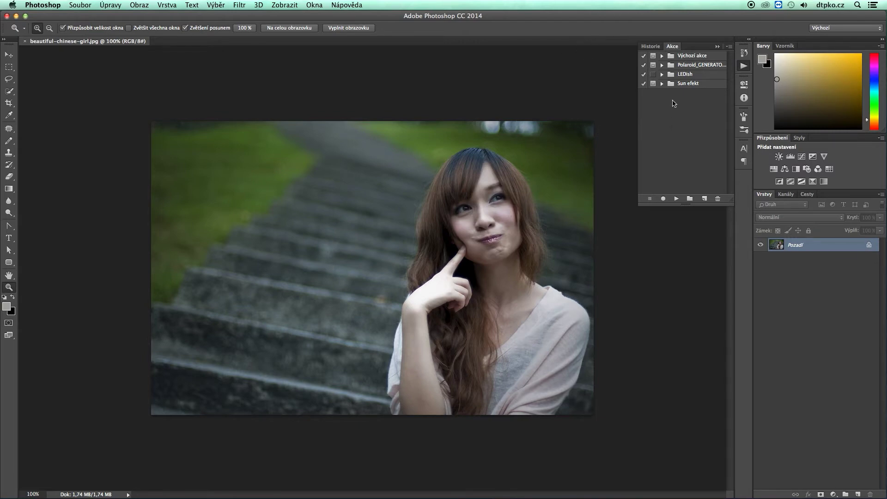
{"action": "left_click", "coordinate": [662, 83]}
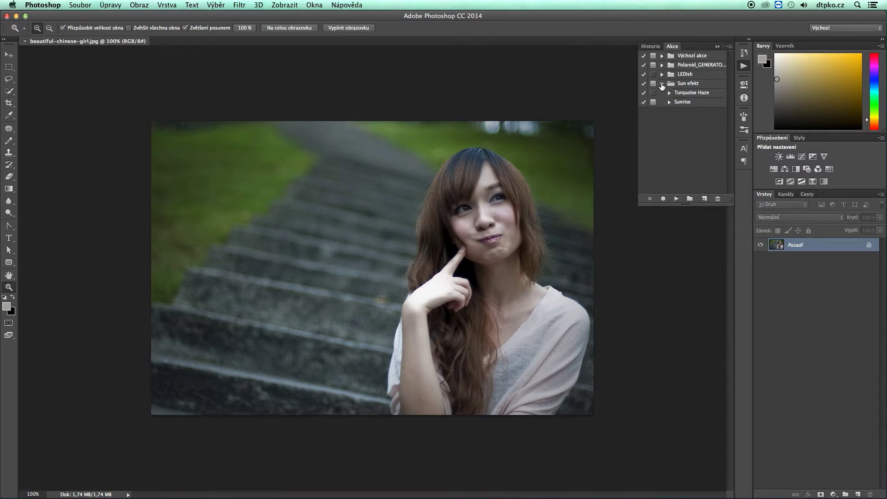
{"action": "left_click", "coordinate": [683, 94]}
{"action": "left_click", "coordinate": [670, 93]}
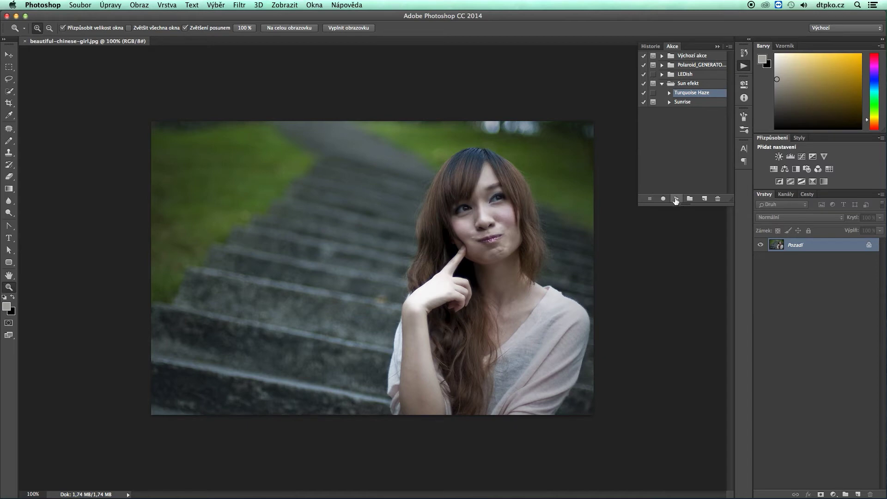
Step: Run Turquoise Haze on the stairs portrait and toggle its group's visibility to compare
{"action": "left_click", "coordinate": [677, 199]}
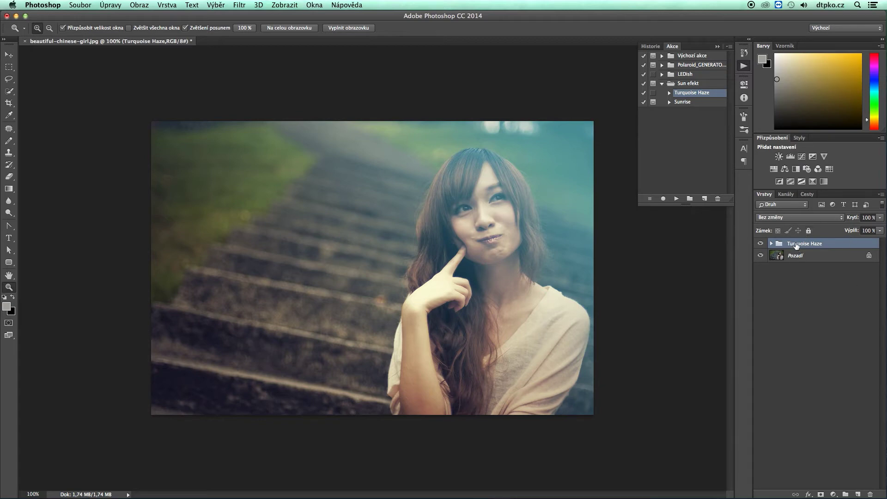
{"action": "left_click", "coordinate": [761, 244]}
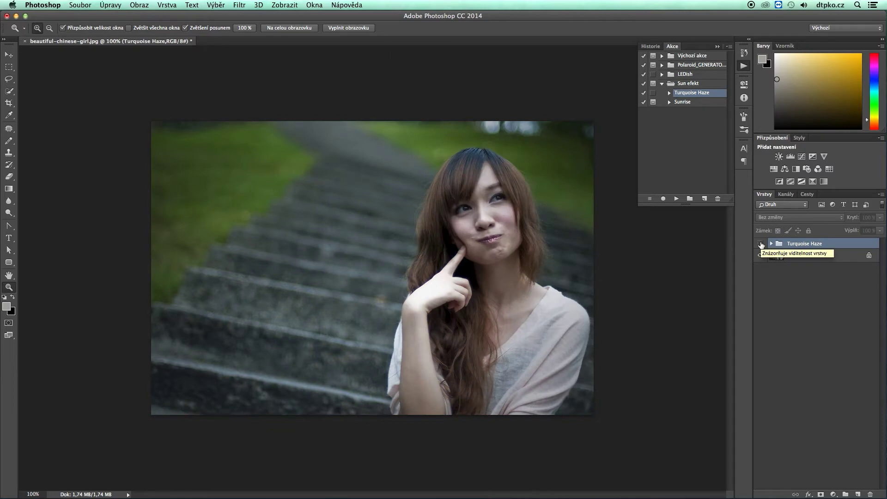
{"action": "left_click", "coordinate": [760, 243]}
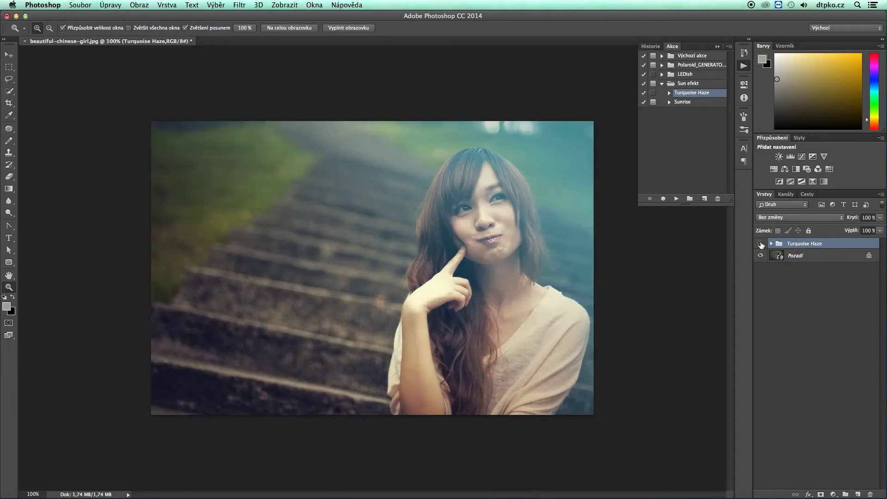
{"action": "left_click", "coordinate": [761, 244]}
{"action": "left_click", "coordinate": [761, 243]}
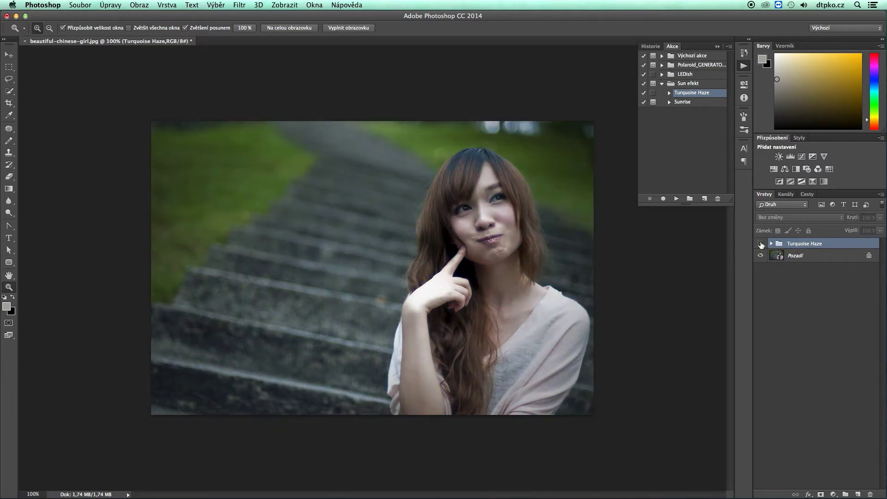
{"action": "left_click", "coordinate": [761, 243]}
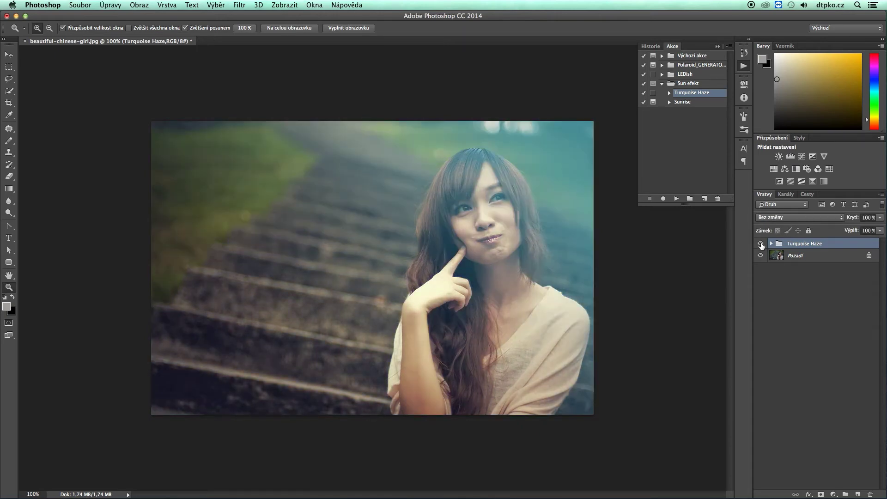
{"action": "left_click", "coordinate": [760, 243]}
{"action": "left_click", "coordinate": [761, 244]}
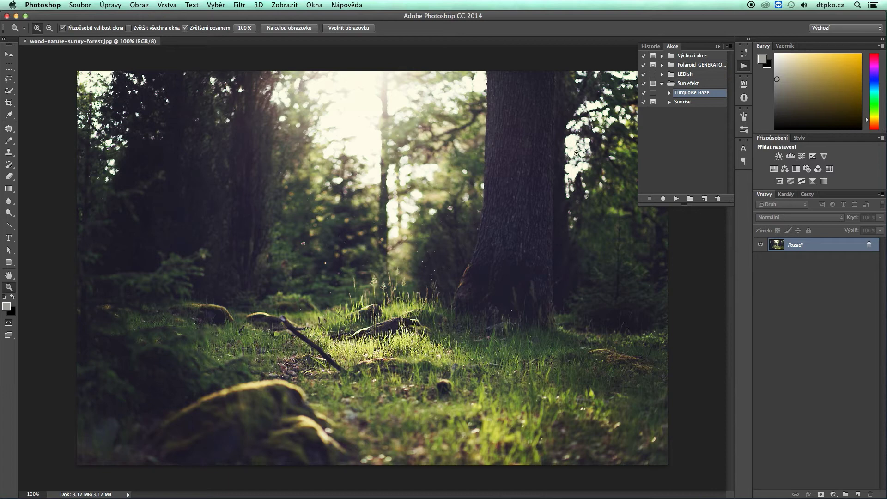
Step: Play the Sunrise action on the forest photo, converting the rays fill to a smart object
{"action": "left_click", "coordinate": [684, 102]}
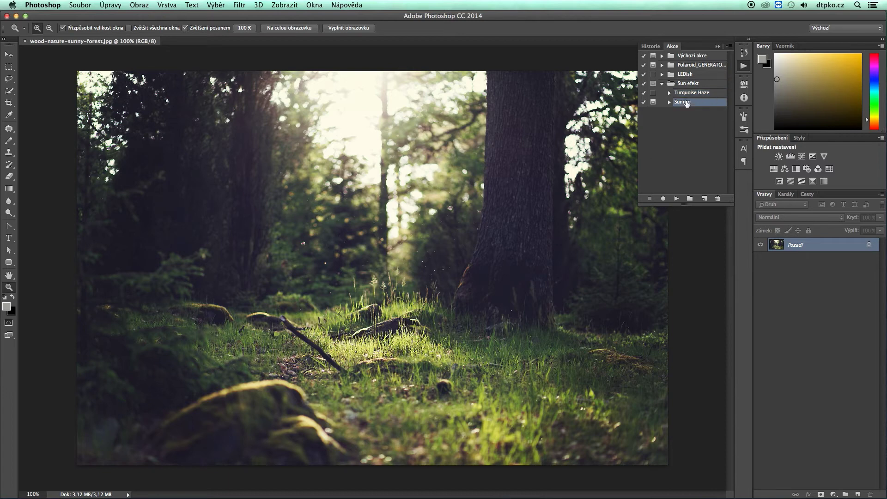
{"action": "left_click", "coordinate": [669, 101]}
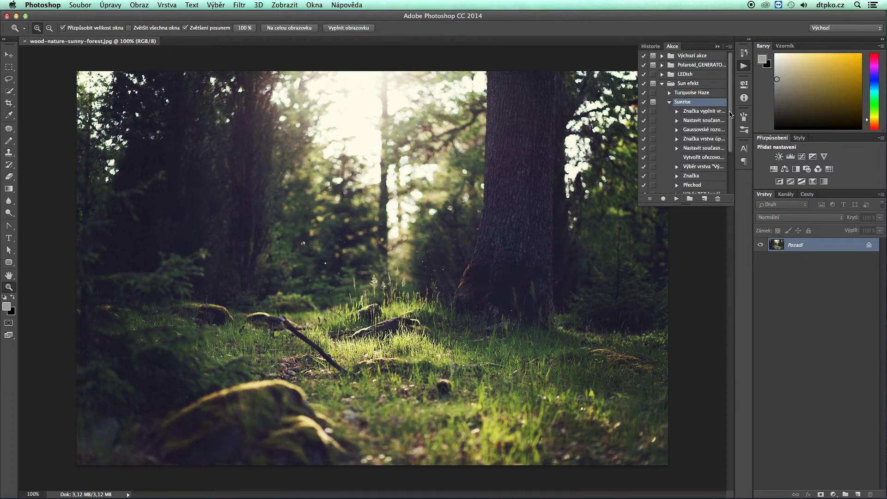
{"action": "scroll", "coordinate": [702, 115], "scroll_direction": "down", "scroll_amount": 3}
{"action": "scroll", "coordinate": [689, 109], "scroll_direction": "up", "scroll_amount": 3}
{"action": "left_click", "coordinate": [669, 102]}
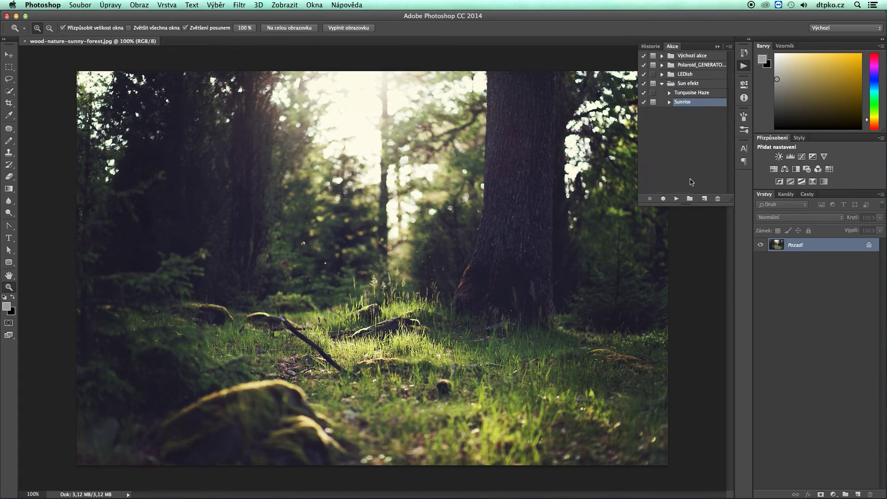
{"action": "left_click", "coordinate": [677, 199]}
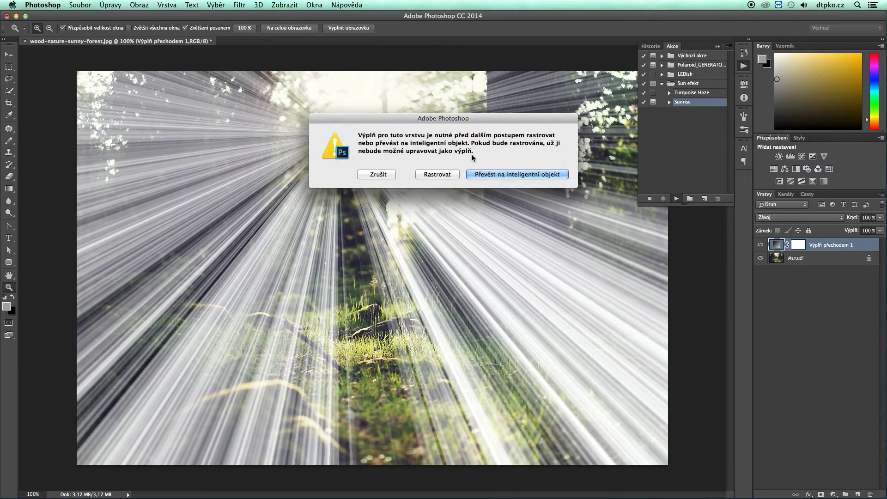
{"action": "left_click", "coordinate": [536, 174]}
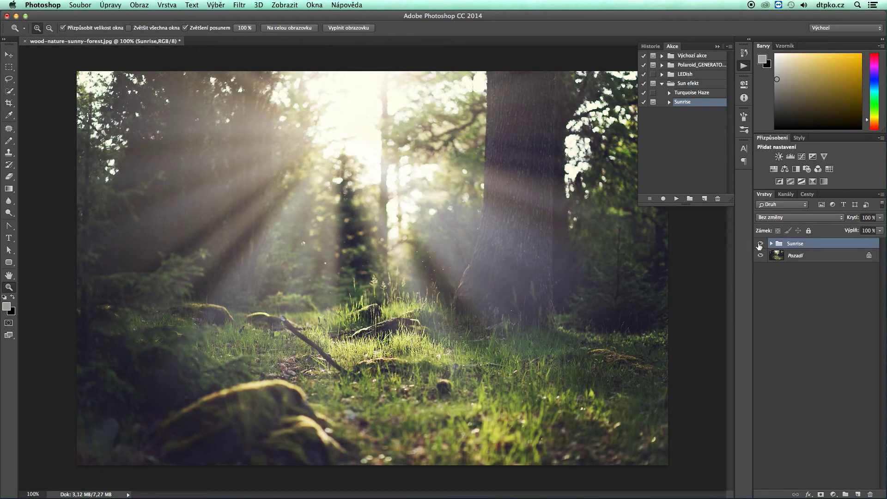
Step: Toggle the Sunrise group's visibility to compare, leaving the rays hidden
{"action": "left_click", "coordinate": [760, 244]}
{"action": "left_click", "coordinate": [760, 244]}
{"action": "left_click", "coordinate": [760, 243]}
{"action": "left_click", "coordinate": [760, 243]}
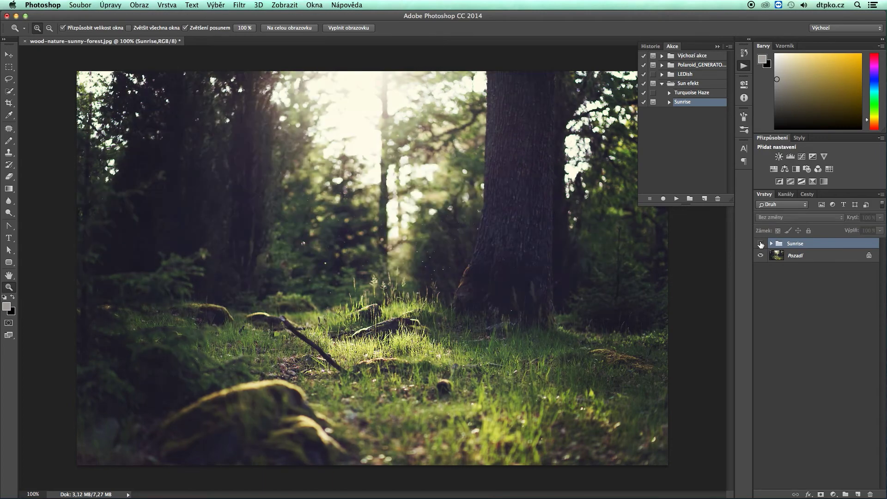
{"action": "left_click", "coordinate": [760, 244]}
Step: Show the forest's sun rays again and expand the Polaroid_GENERATOR action set
{"action": "left_click", "coordinate": [761, 244]}
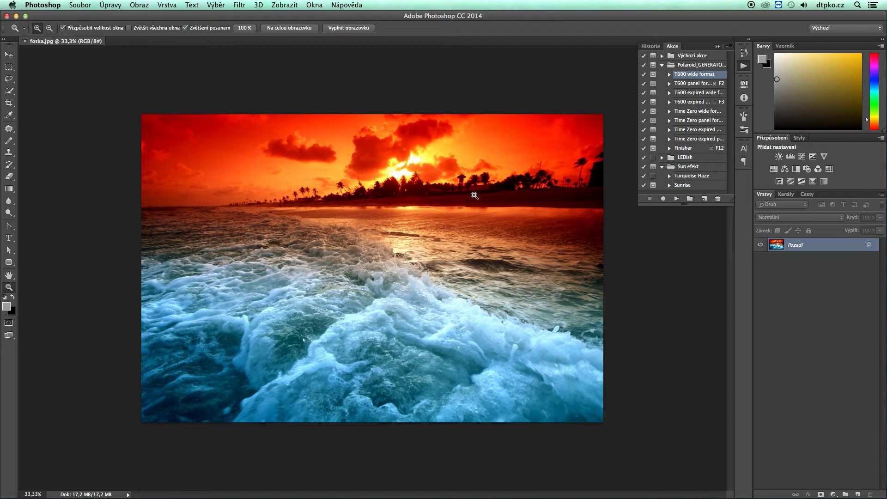
{"action": "left_click", "coordinate": [662, 65]}
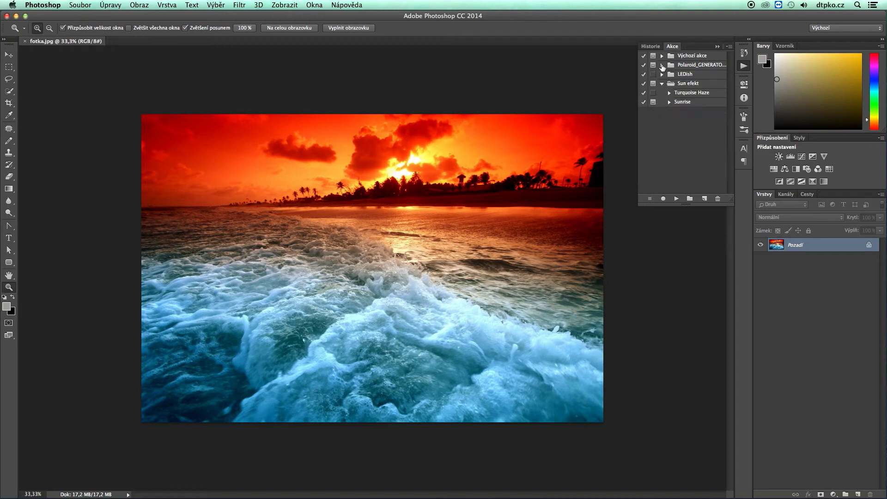
{"action": "left_click", "coordinate": [662, 65]}
{"action": "left_click", "coordinate": [662, 65]}
{"action": "left_click", "coordinate": [663, 65]}
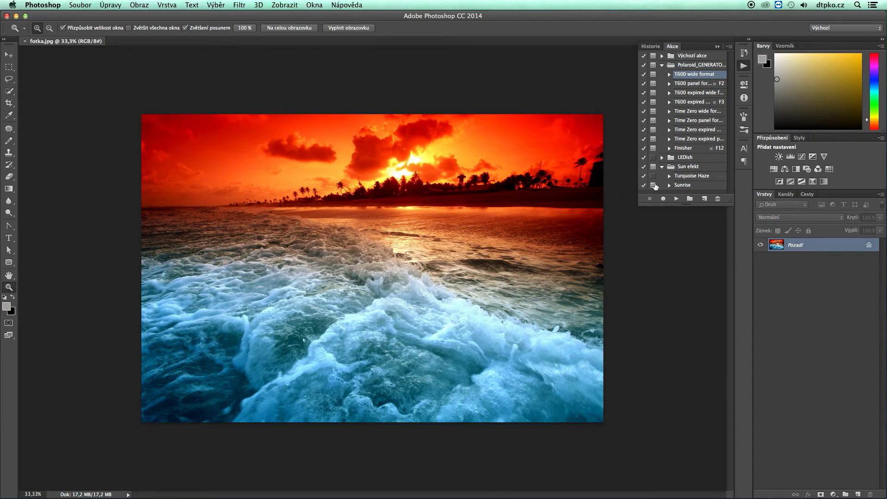
Step: Play T600 wide format on the beach photo, accepting every prompt and Layer Style dialog
{"action": "left_click", "coordinate": [676, 199]}
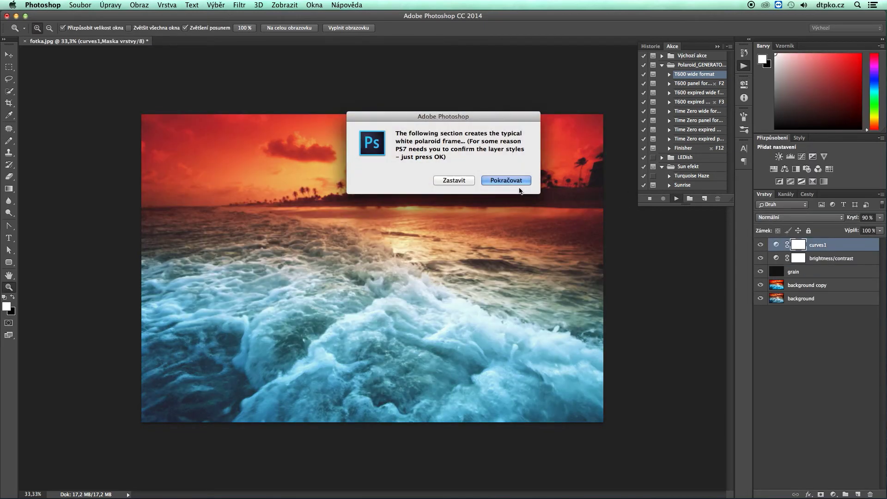
{"action": "left_click", "coordinate": [485, 181]}
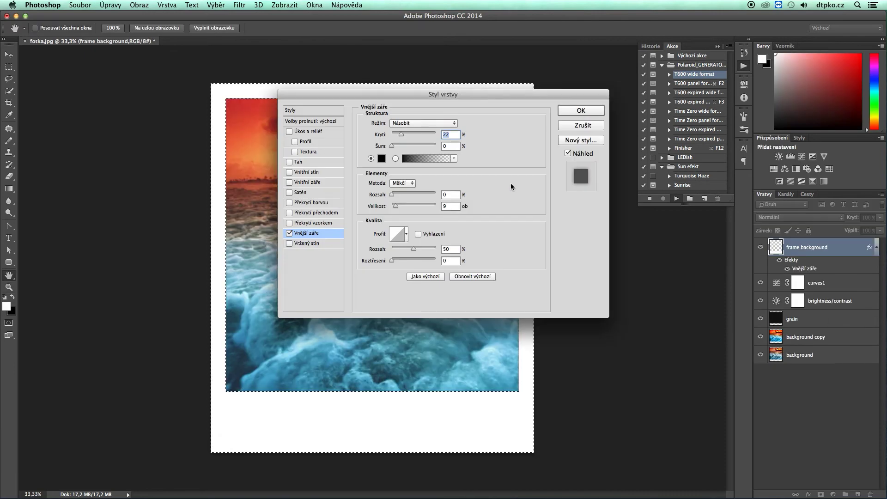
{"action": "left_click", "coordinate": [572, 113]}
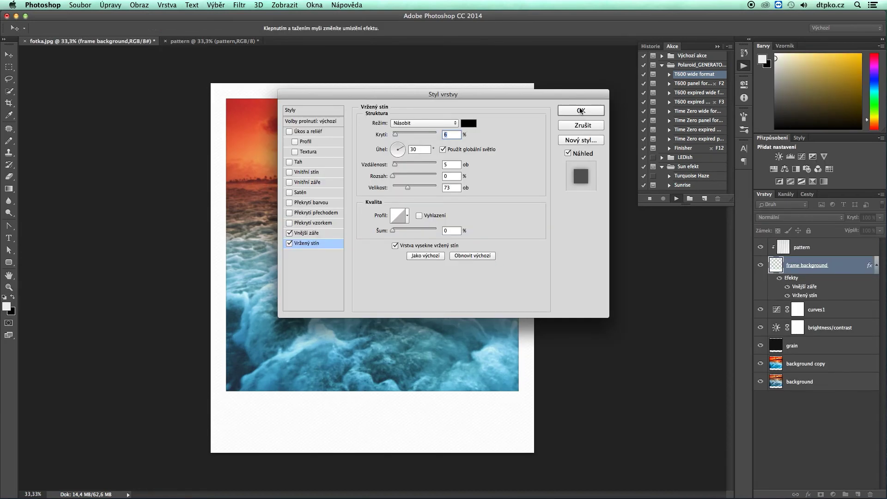
{"action": "left_click", "coordinate": [579, 110]}
{"action": "left_click", "coordinate": [567, 115]}
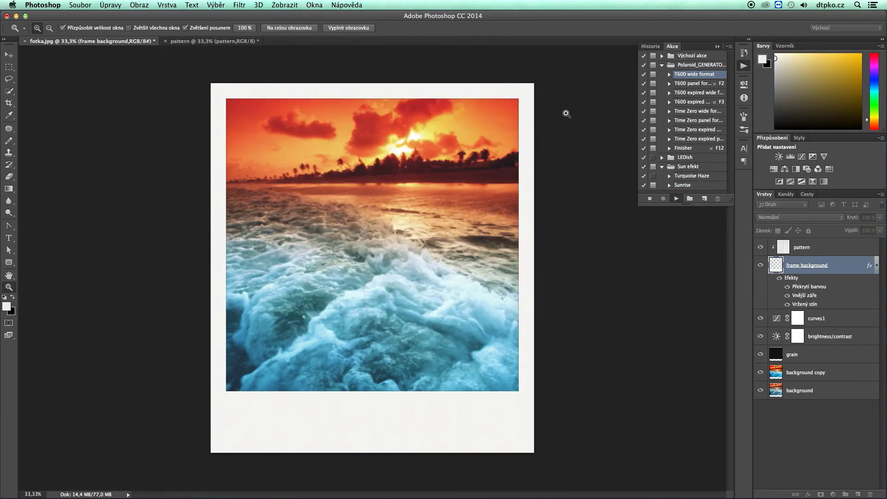
{"action": "left_click", "coordinate": [566, 111]}
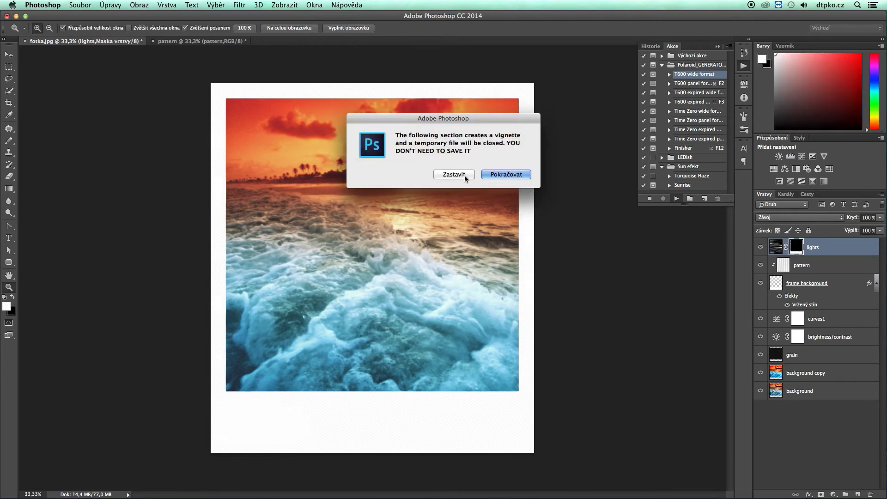
{"action": "left_click", "coordinate": [509, 176]}
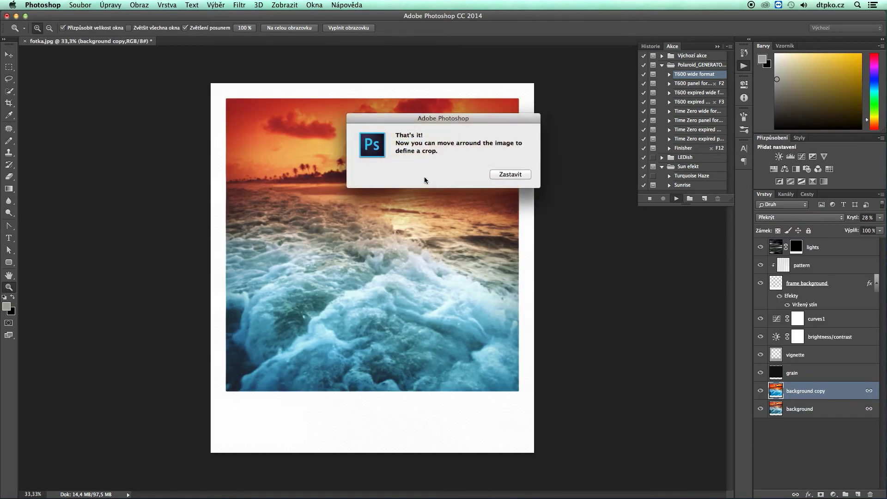
{"action": "left_click", "coordinate": [510, 175]}
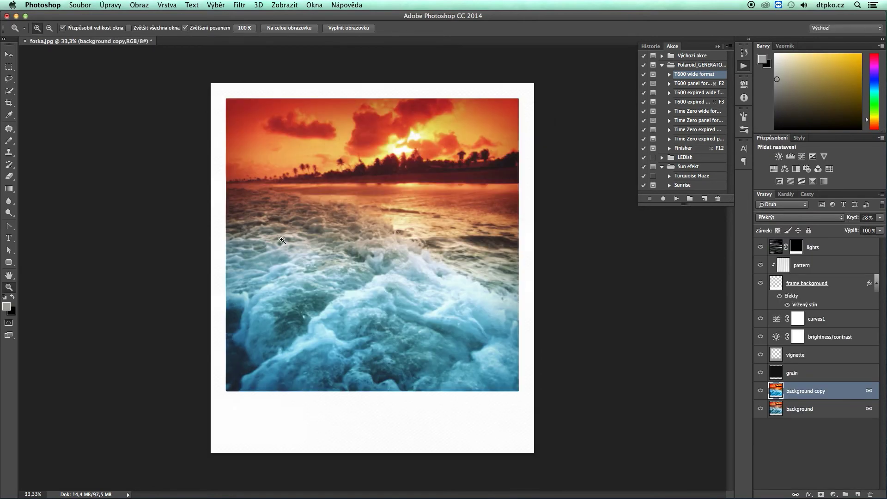
Step: Zoom in and out on the polaroid to inspect the waves and lower white frame
{"action": "left_click", "coordinate": [277, 258]}
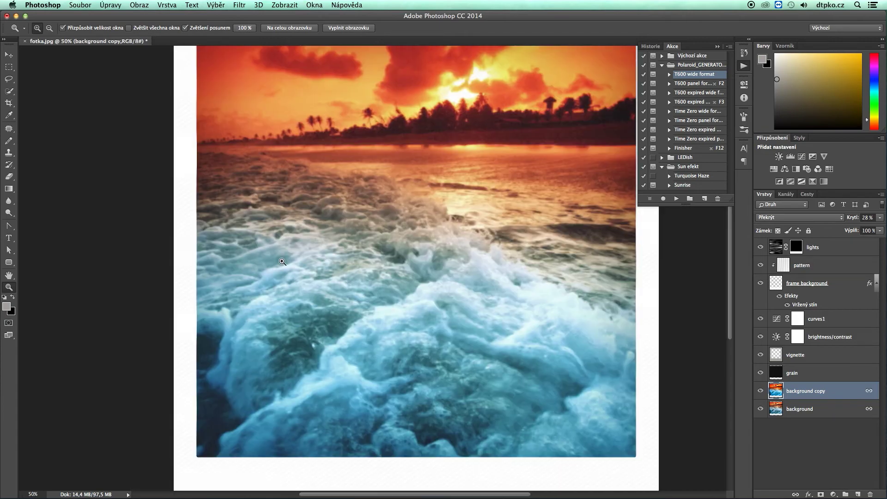
{"action": "key", "text": "super+minus"}
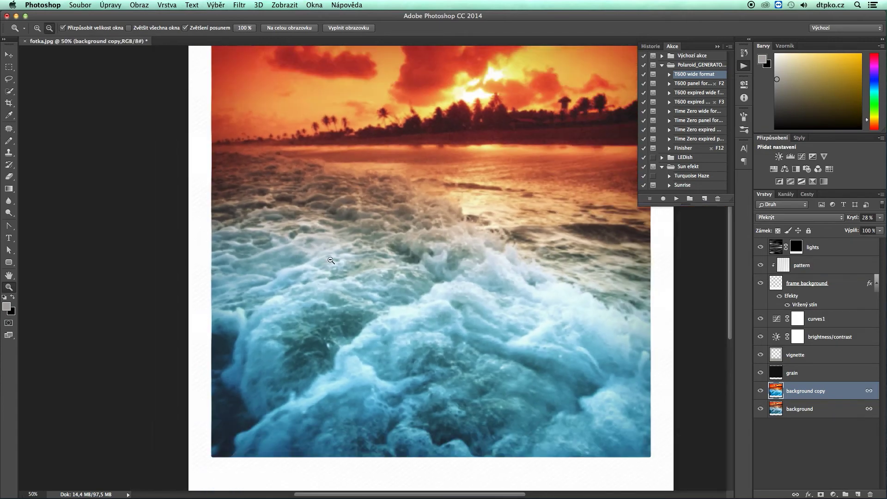
{"action": "key", "text": "super+minus"}
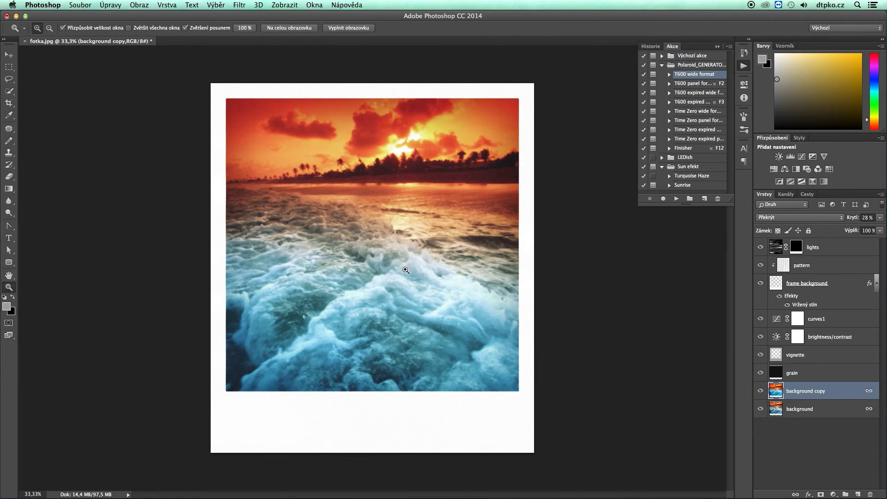
{"action": "left_click", "coordinate": [405, 270]}
{"action": "left_click", "coordinate": [402, 270], "text": "alt"}
{"action": "left_click", "coordinate": [363, 423]}
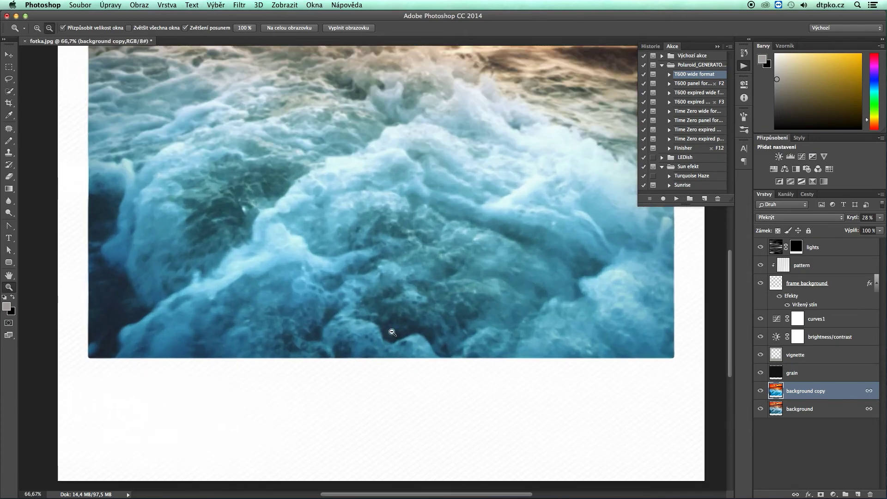
{"action": "left_click", "coordinate": [392, 333], "text": "alt"}
{"action": "left_click", "coordinate": [410, 285], "text": "alt"}
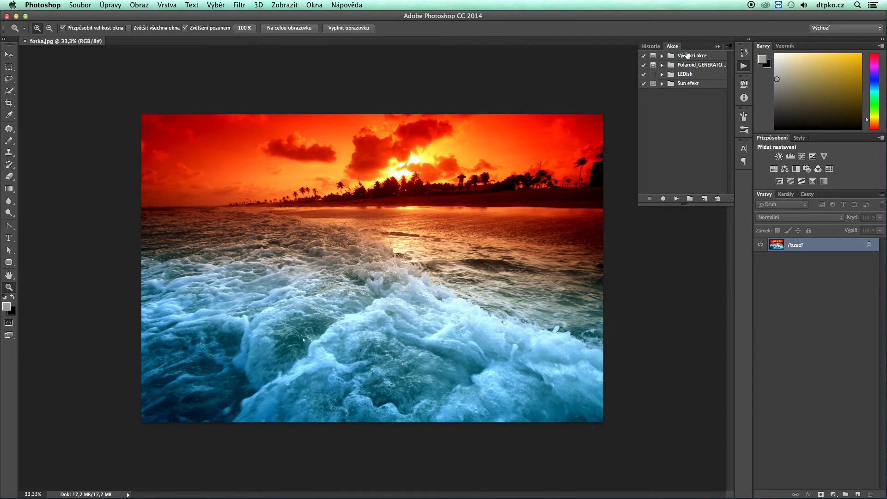
Step: Create a new action set named Rámečky
{"action": "left_click", "coordinate": [690, 199]}
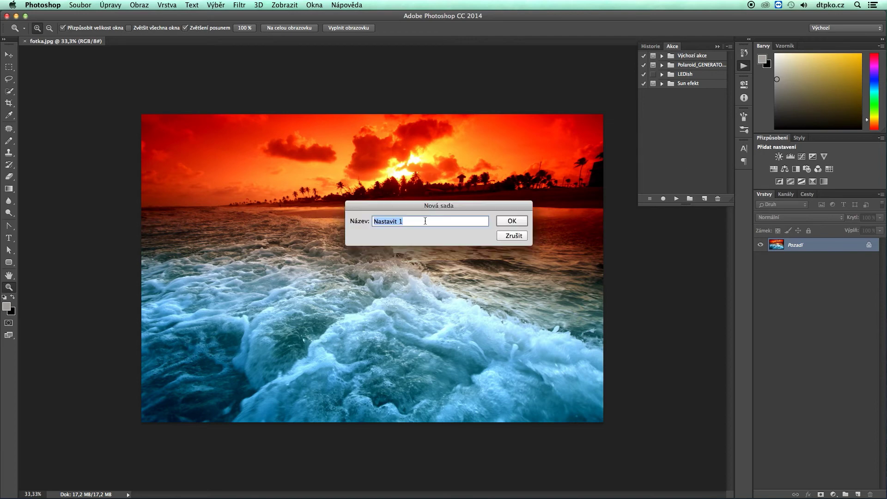
{"action": "type", "text": "Rámečky"}
{"action": "key", "text": "Return"}
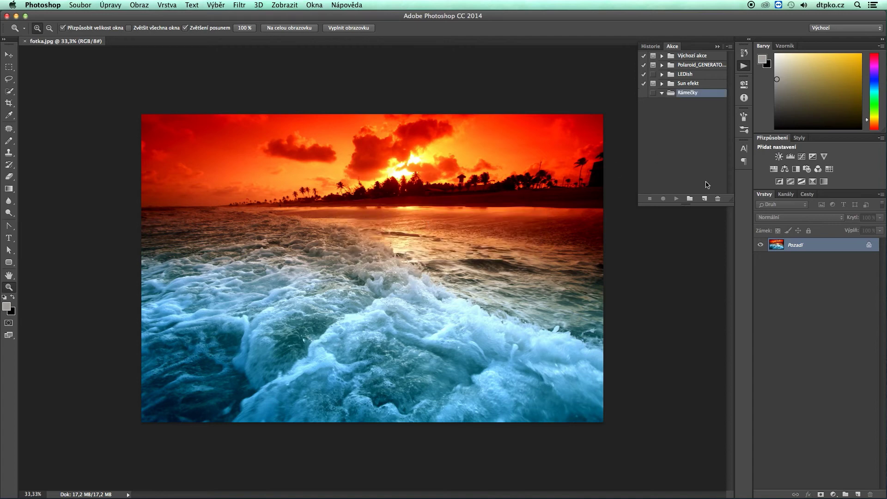
Step: Create the action 'bílý na fotce' in Rámečky and start recording
{"action": "left_click", "coordinate": [706, 199]}
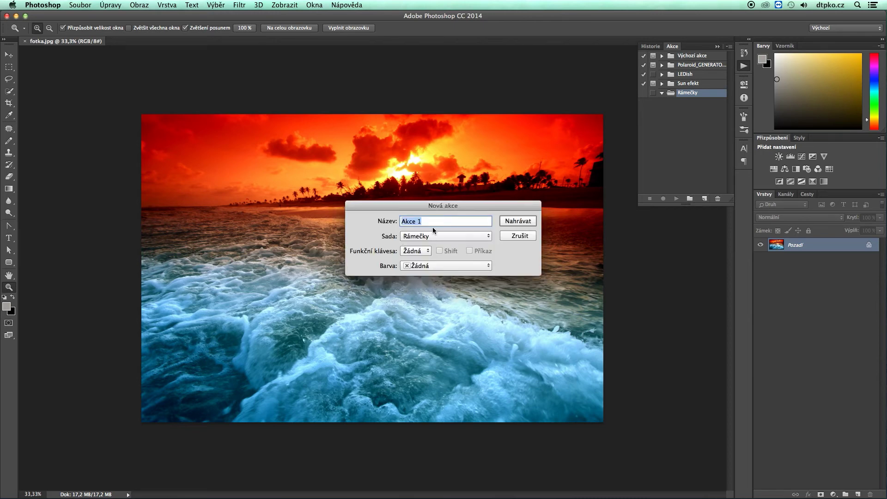
{"action": "type", "text": "bílý na fotce"}
{"action": "key", "text": "Return"}
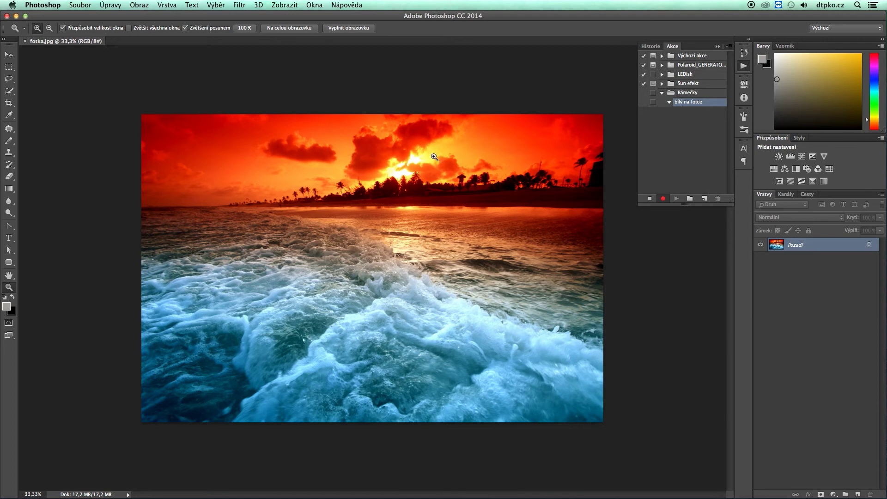
Step: Convert the Pozadí background into layer Vrstva 0, then shrink it to about half size and tilt it
{"action": "double_click", "coordinate": [807, 245]}
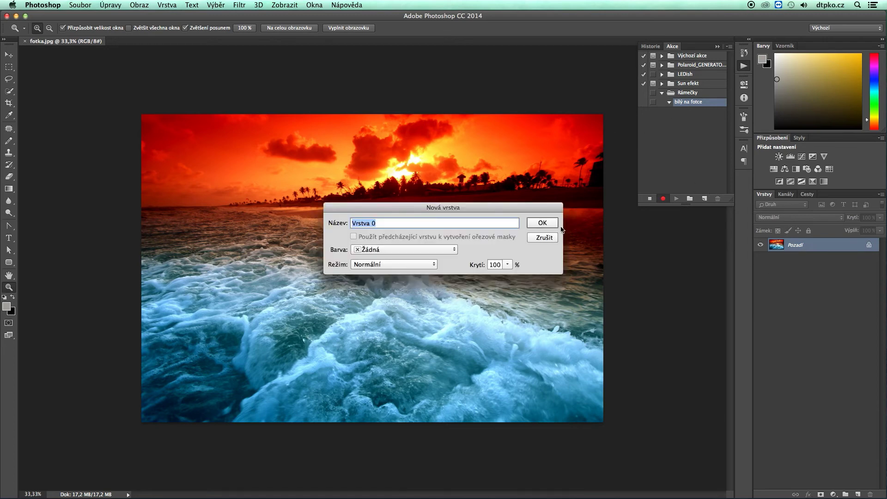
{"action": "left_click", "coordinate": [546, 224]}
{"action": "key", "text": "v"}
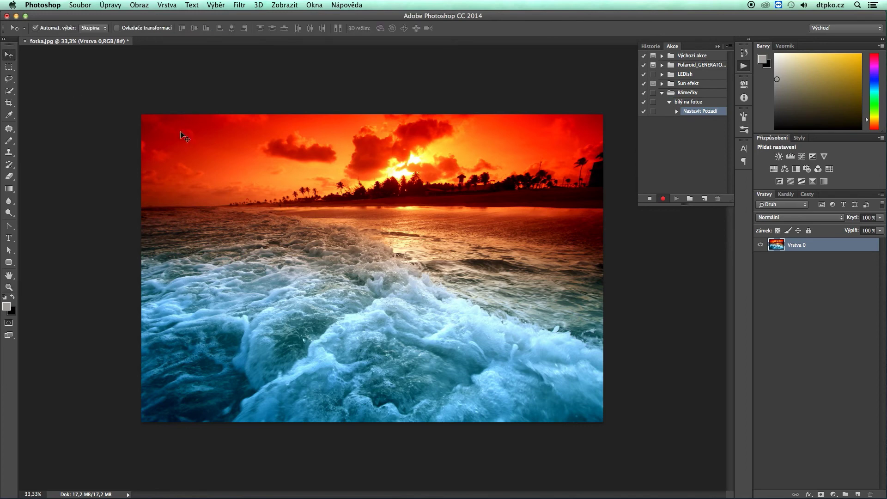
{"action": "key", "text": "ctrl+t"}
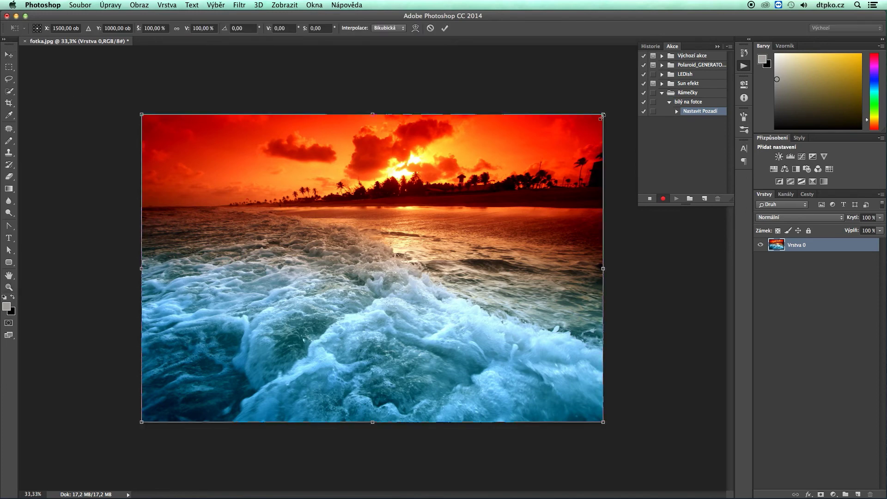
{"action": "mouse_move", "coordinate": [603, 113]}
{"action": "left_mouse_down"}
{"action": "mouse_move", "coordinate": [491, 190]}
{"action": "mouse_move", "coordinate": [469, 149]}
{"action": "left_mouse_up"}
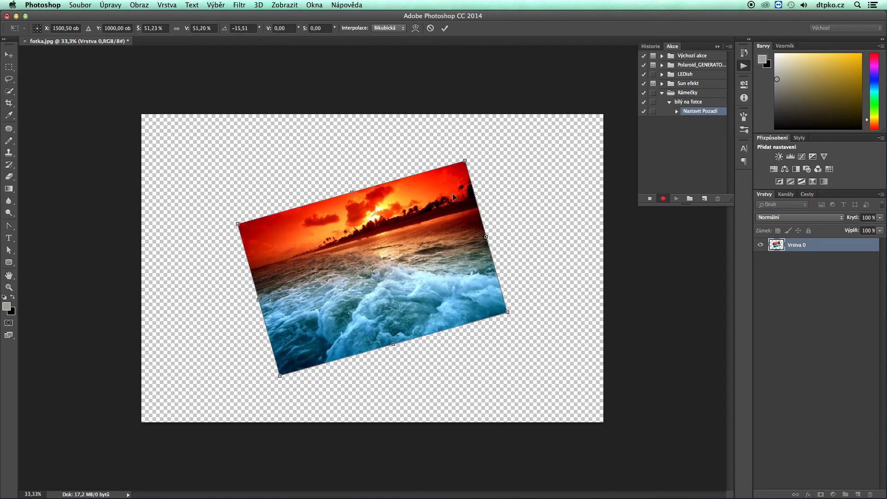
{"action": "key", "text": "Return"}
Step: Add a white Solid Color fill layer and place Vrstva 0 above it
{"action": "left_click", "coordinate": [834, 494]}
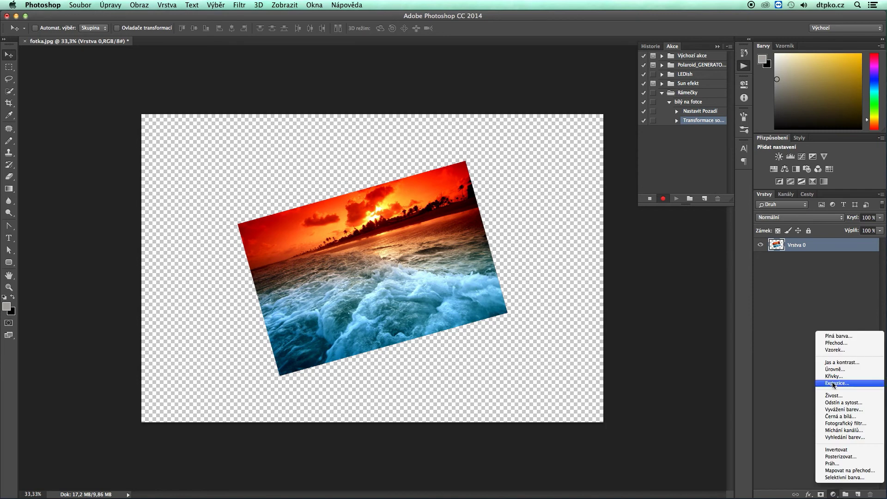
{"action": "left_click", "coordinate": [836, 336]}
{"action": "left_click_drag", "start_coordinate": [550, 198], "coordinate": [532, 182]}
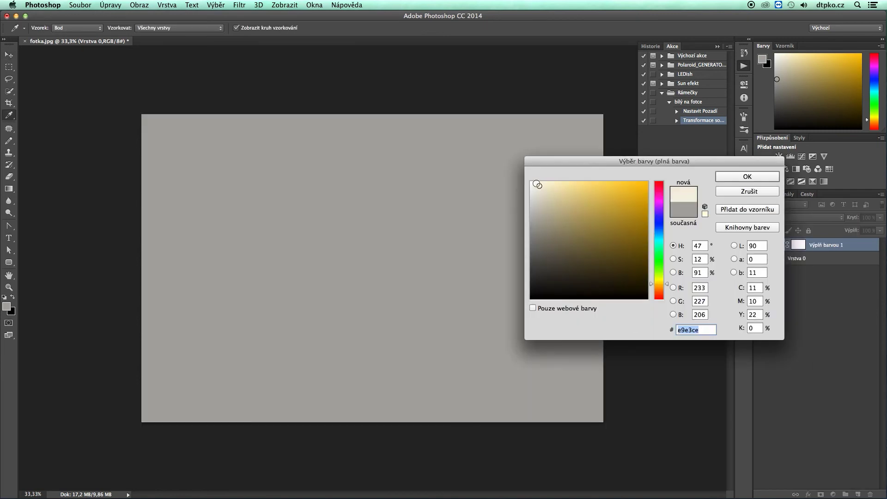
{"action": "left_click", "coordinate": [747, 176]}
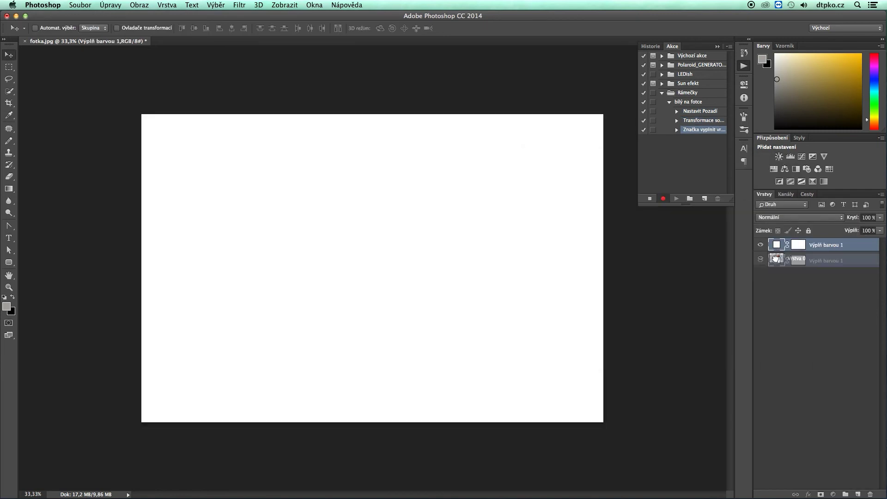
{"action": "left_click_drag", "start_coordinate": [776, 262], "coordinate": [777, 242]}
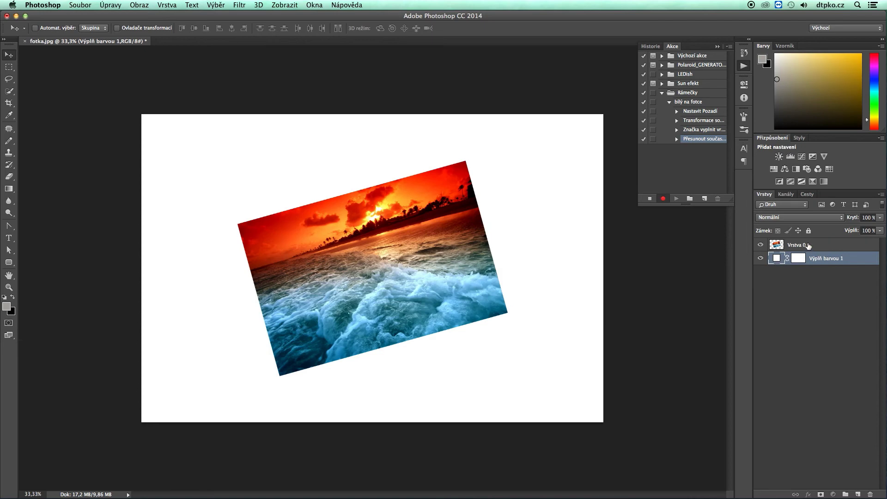
{"action": "left_click", "coordinate": [809, 248]}
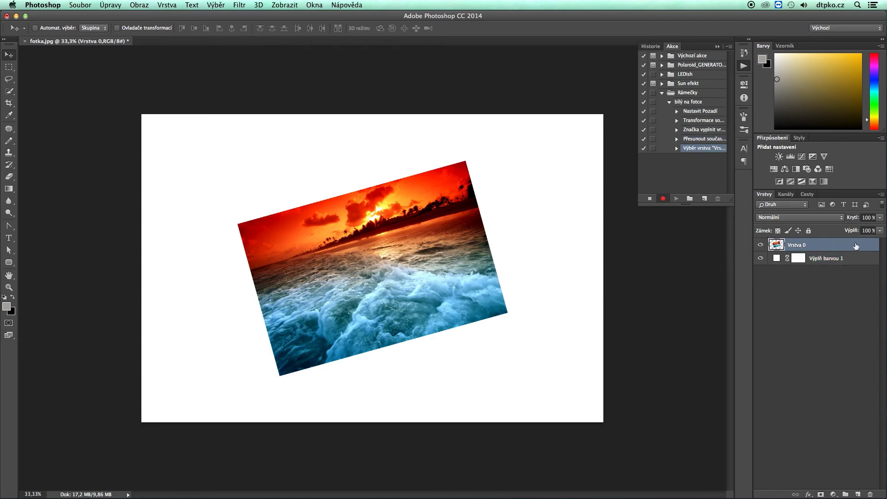
Step: Give Vrstva 0 a 30 px light grey Stroke layer style
{"action": "double_click", "coordinate": [853, 245]}
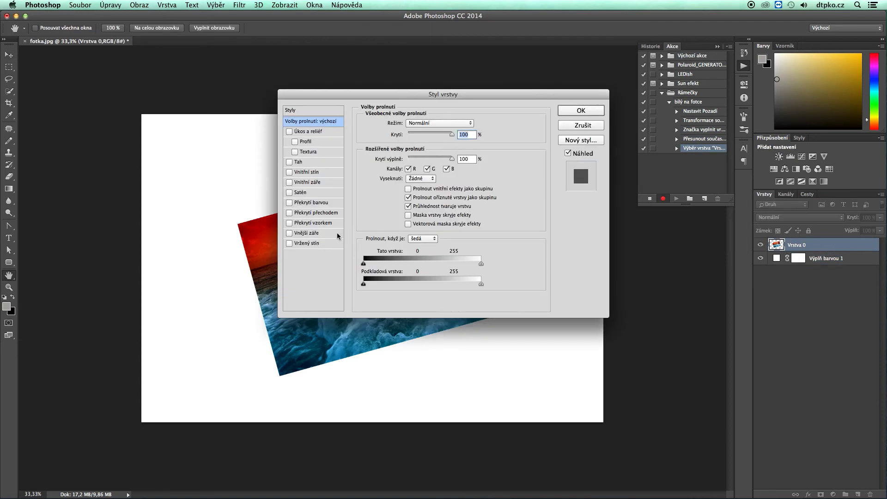
{"action": "left_click", "coordinate": [300, 163]}
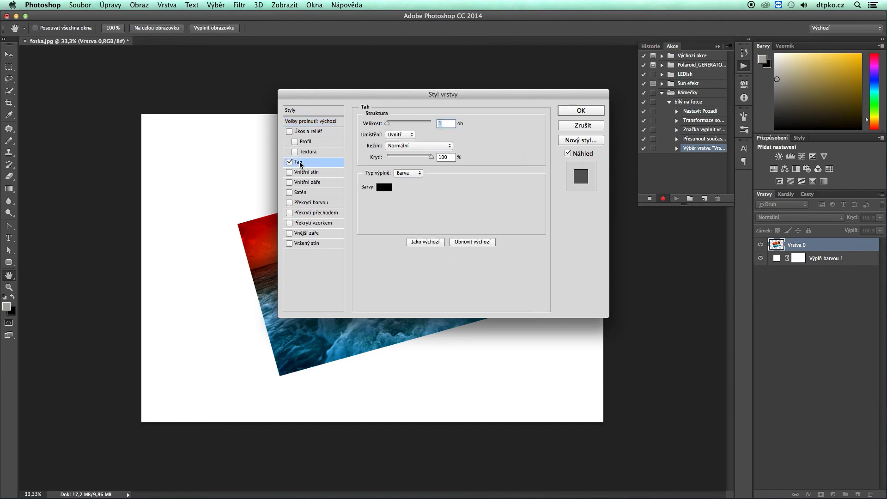
{"action": "type", "text": "10"}
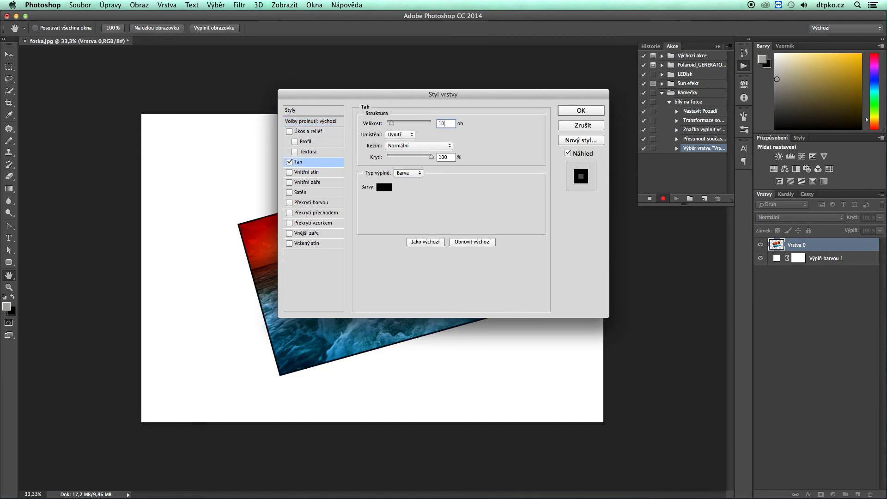
{"action": "double_click", "coordinate": [450, 156]}
{"action": "left_click", "coordinate": [385, 187]}
{"action": "left_click_drag", "start_coordinate": [534, 200], "coordinate": [527, 198]}
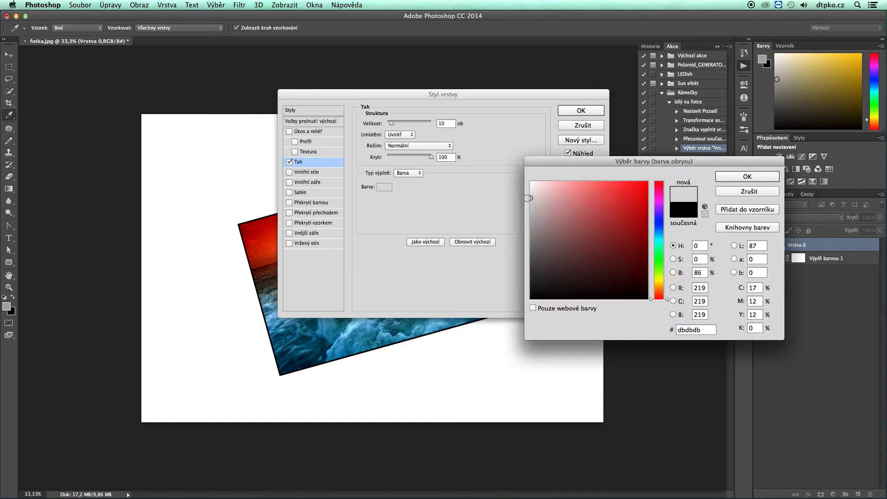
{"action": "left_click", "coordinate": [734, 177]}
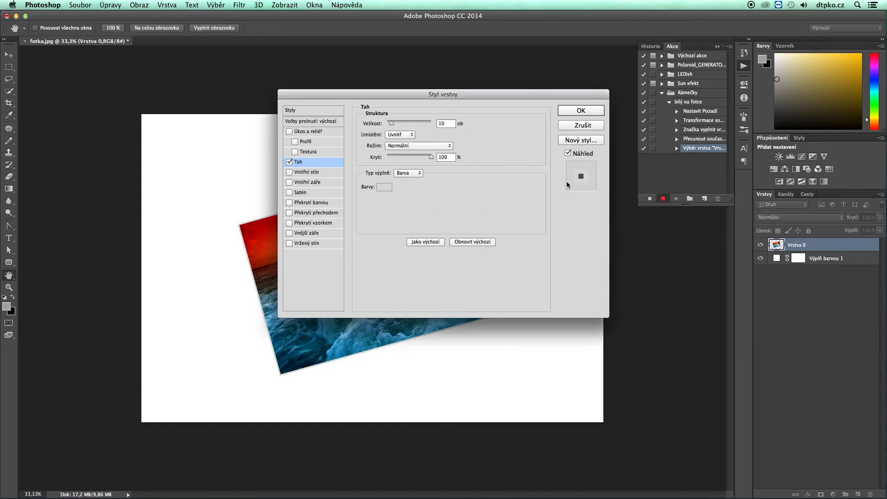
{"action": "type", "text": "30"}
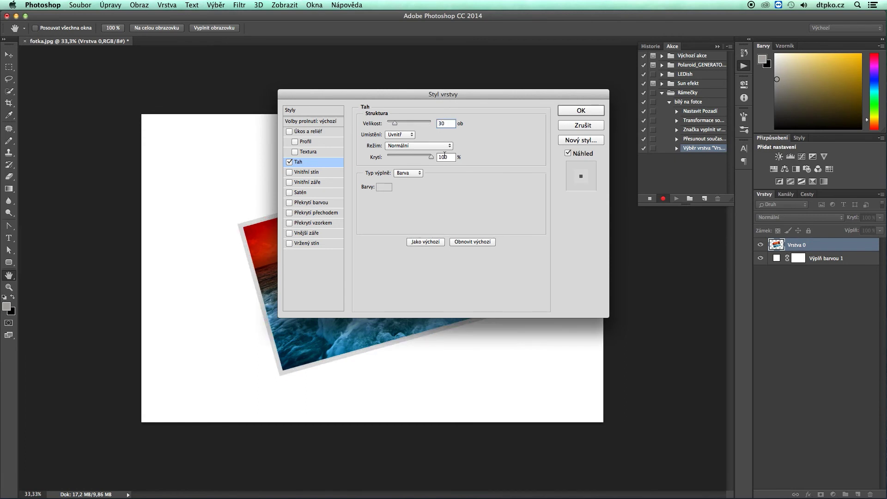
Step: Add a soft Drop Shadow (angle 73, distance 95, larger size) and apply the styles
{"action": "mouse_move", "coordinate": [347, 103]}
{"action": "left_mouse_down"}
{"action": "mouse_move", "coordinate": [541, 104]}
{"action": "mouse_move", "coordinate": [545, 112]}
{"action": "left_mouse_up"}
{"action": "left_click", "coordinate": [503, 253]}
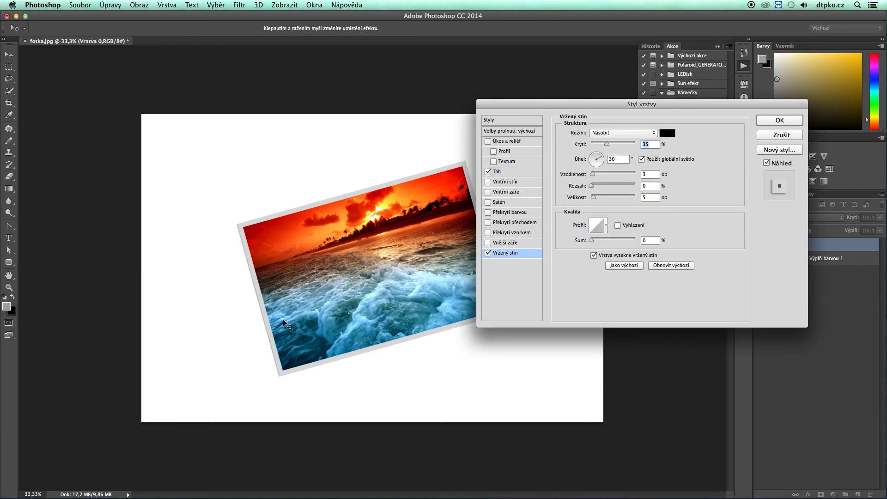
{"action": "mouse_move", "coordinate": [263, 333]}
{"action": "left_mouse_down"}
{"action": "mouse_move", "coordinate": [254, 357]}
{"action": "mouse_move", "coordinate": [297, 370]}
{"action": "mouse_move", "coordinate": [228, 364]}
{"action": "mouse_move", "coordinate": [267, 358]}
{"action": "mouse_move", "coordinate": [258, 346]}
{"action": "left_mouse_up"}
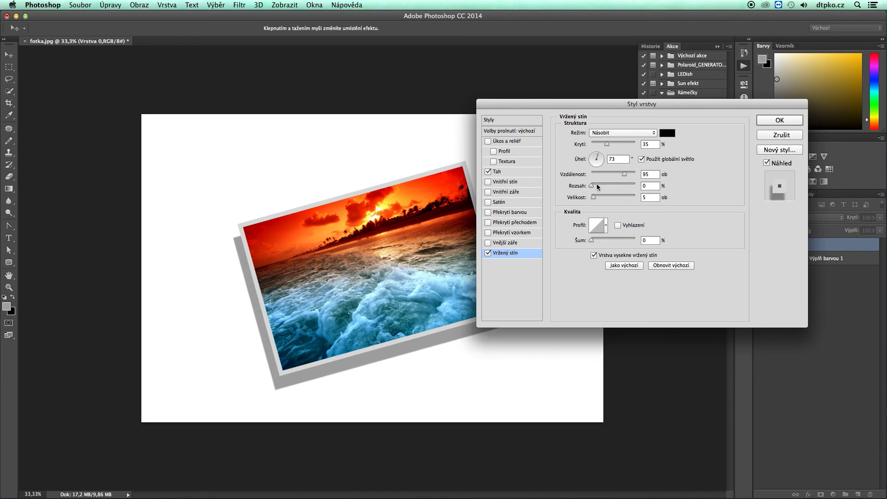
{"action": "left_click_drag", "start_coordinate": [594, 196], "coordinate": [613, 199]}
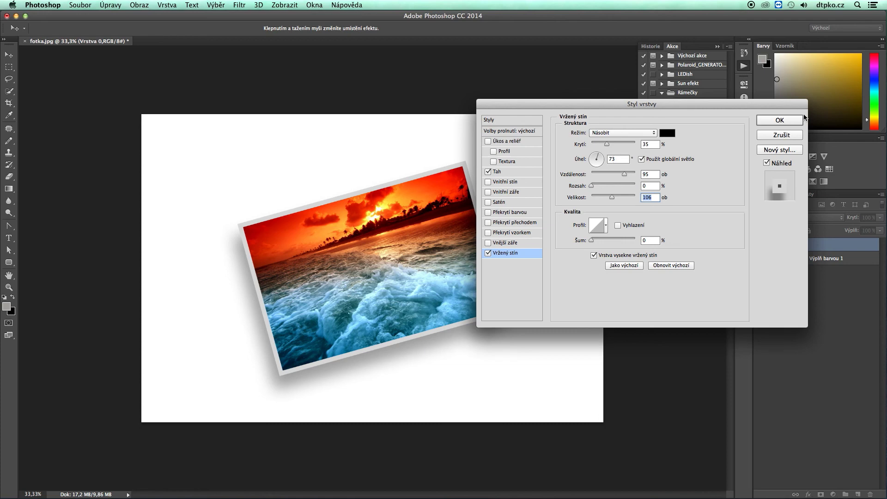
{"action": "left_click", "coordinate": [791, 121]}
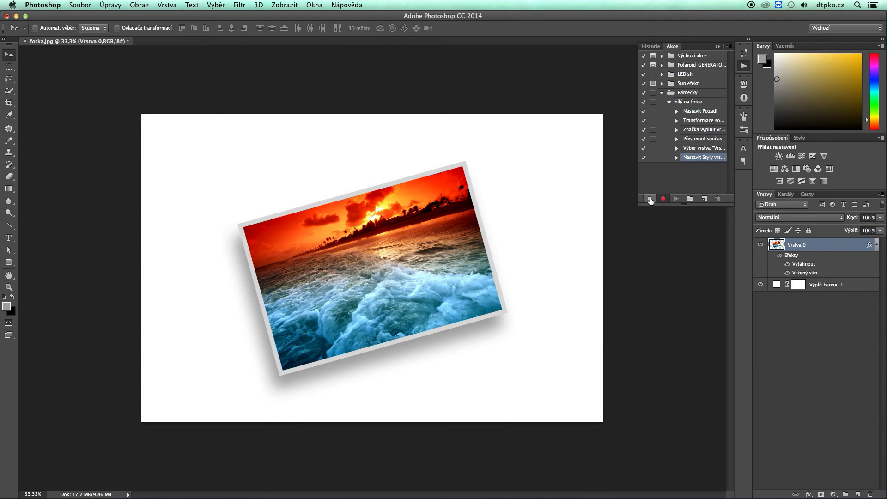
Step: Stop recording, close fotka.jpg without saving, and reopen it from Open Recent
{"action": "left_click", "coordinate": [650, 198]}
{"action": "left_click", "coordinate": [24, 42]}
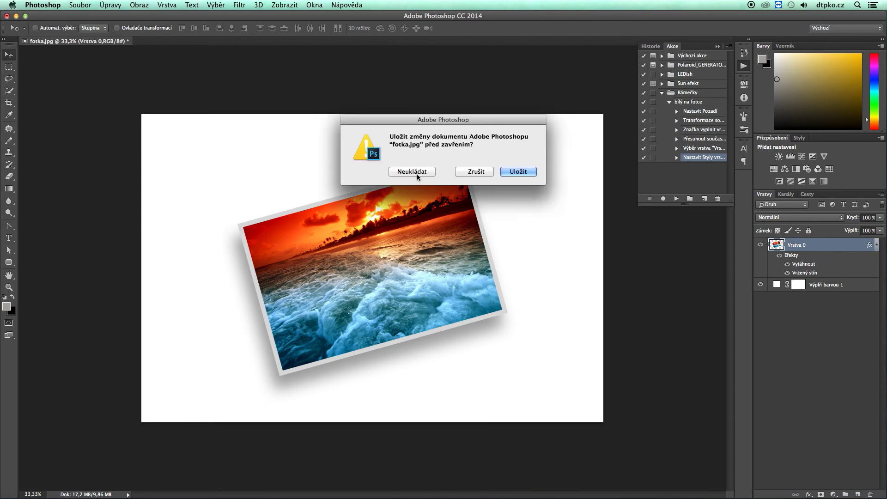
{"action": "left_click", "coordinate": [417, 174]}
{"action": "left_click", "coordinate": [73, 4]}
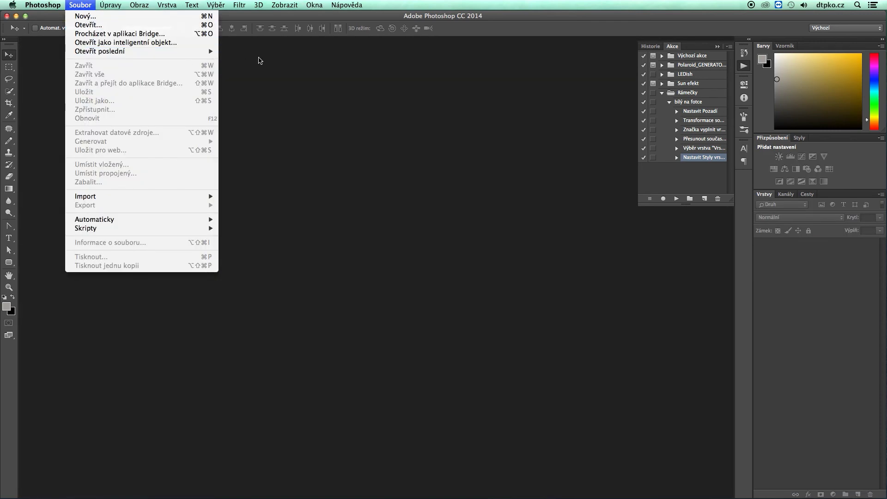
{"action": "mouse_move", "coordinate": [100, 52]}
{"action": "left_click", "coordinate": [243, 52]}
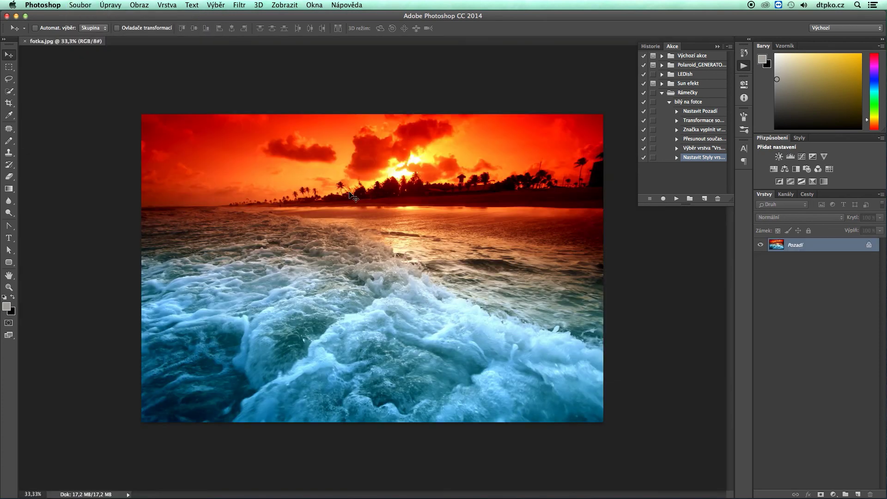
Step: Play the 'bílý na fotce' action from the Rámečky set on the original photo
{"action": "left_click", "coordinate": [670, 101]}
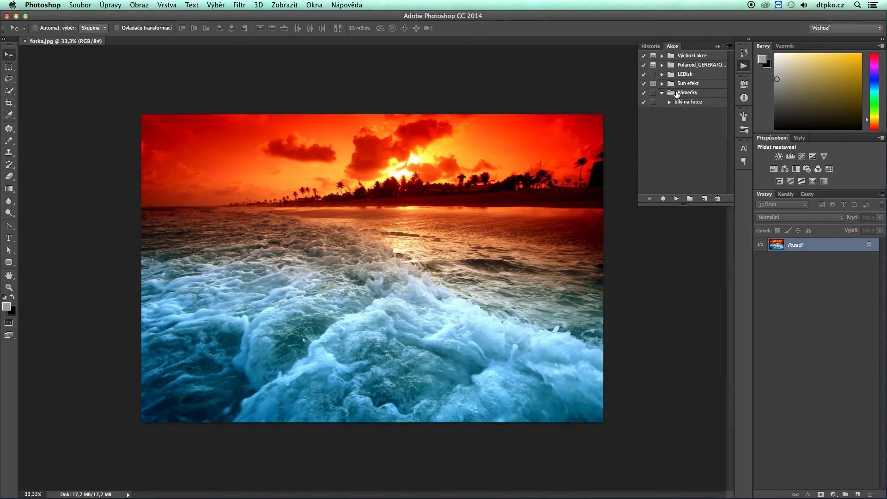
{"action": "left_click", "coordinate": [662, 93]}
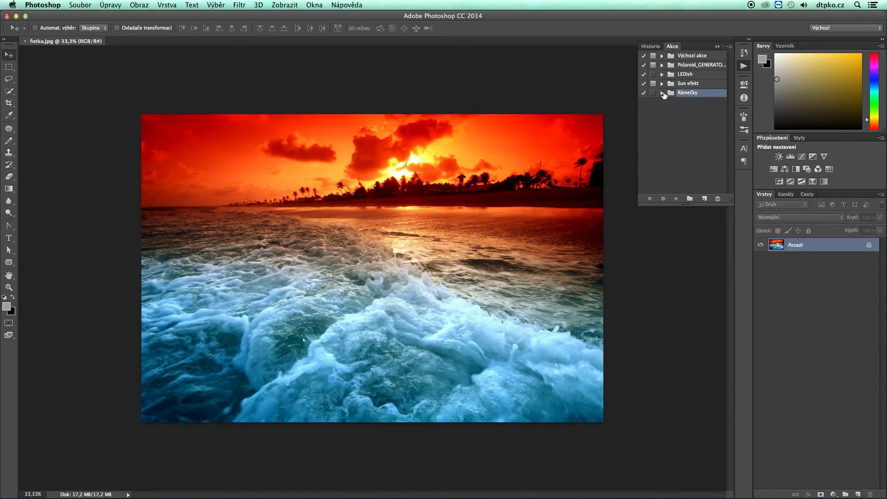
{"action": "left_click", "coordinate": [663, 93]}
{"action": "left_click", "coordinate": [680, 105]}
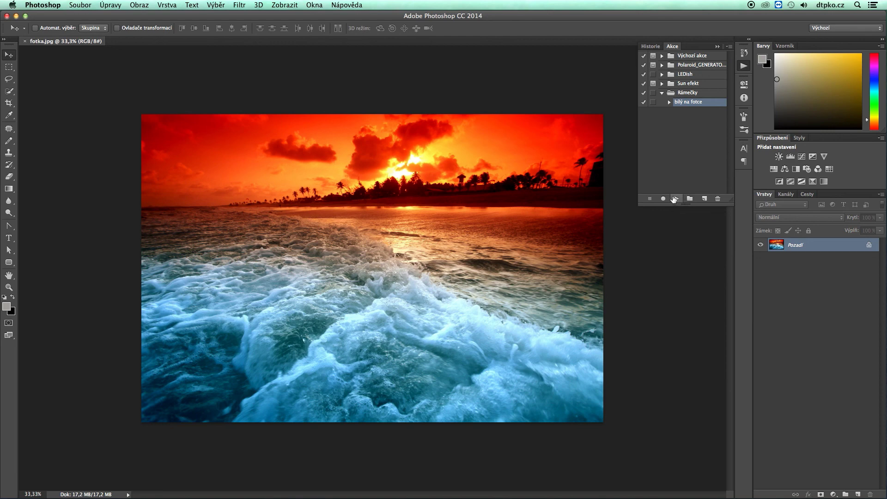
{"action": "left_click", "coordinate": [675, 199]}
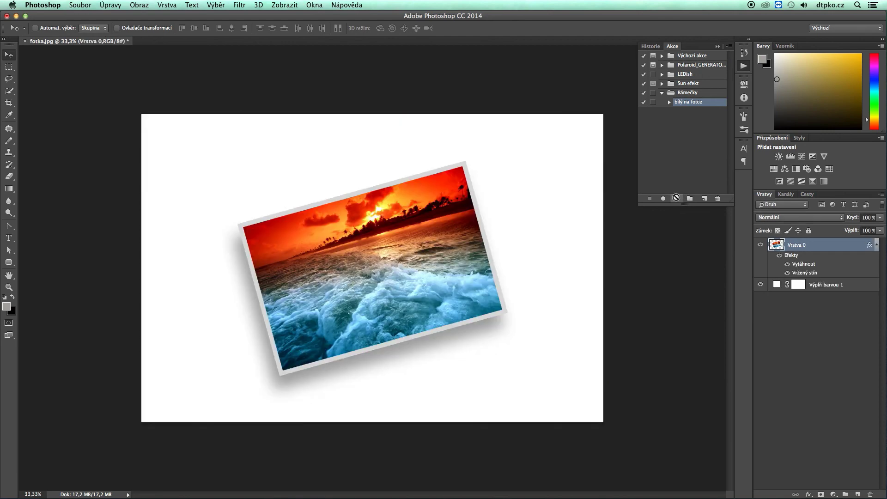